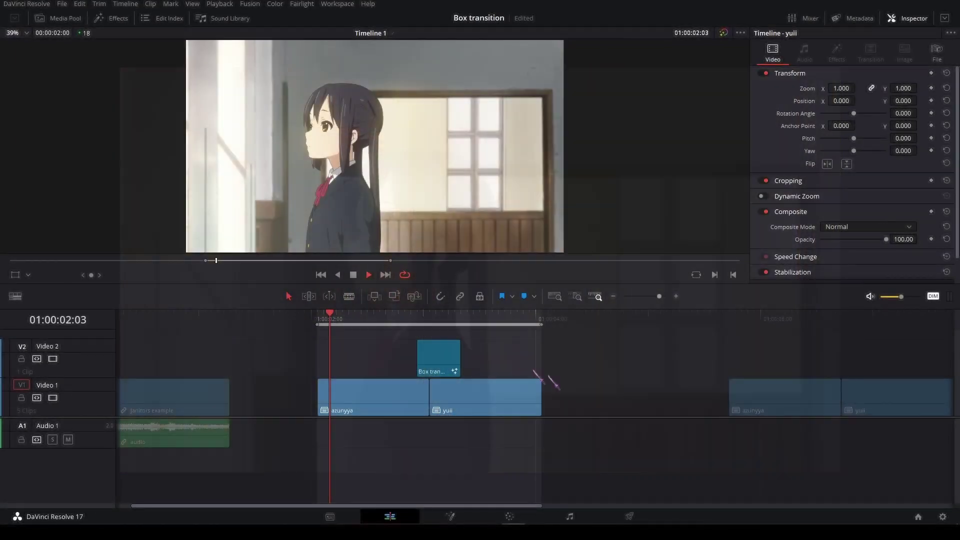
Step: Play back the example clip and the azunyya and yuii clips in the timeline to review the box transition
left_click(224, 315)
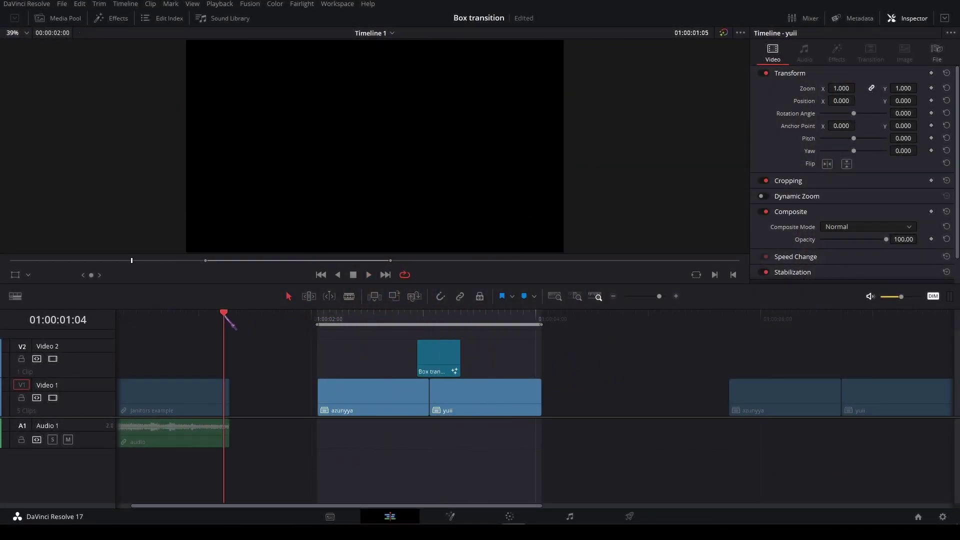
left_click_drag(224, 315, 125, 319)
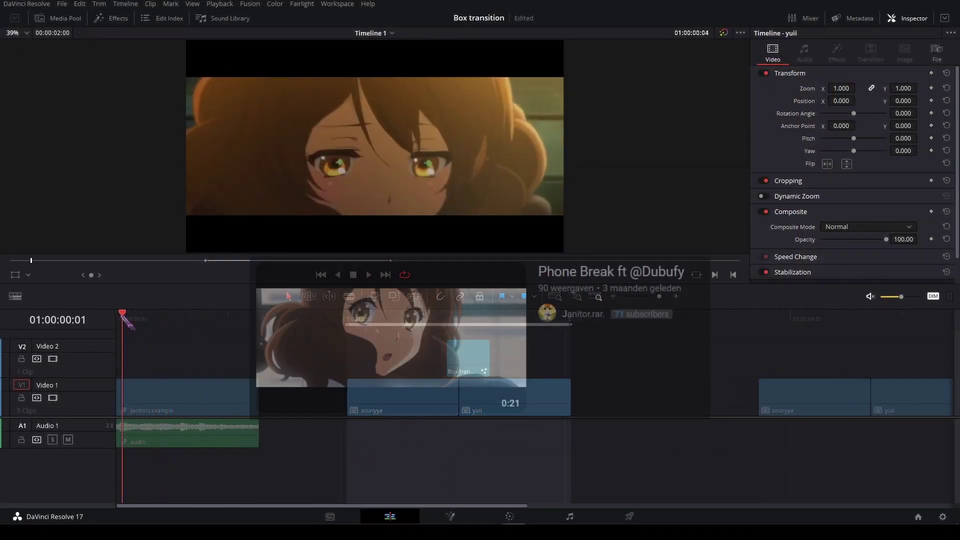
key("space")
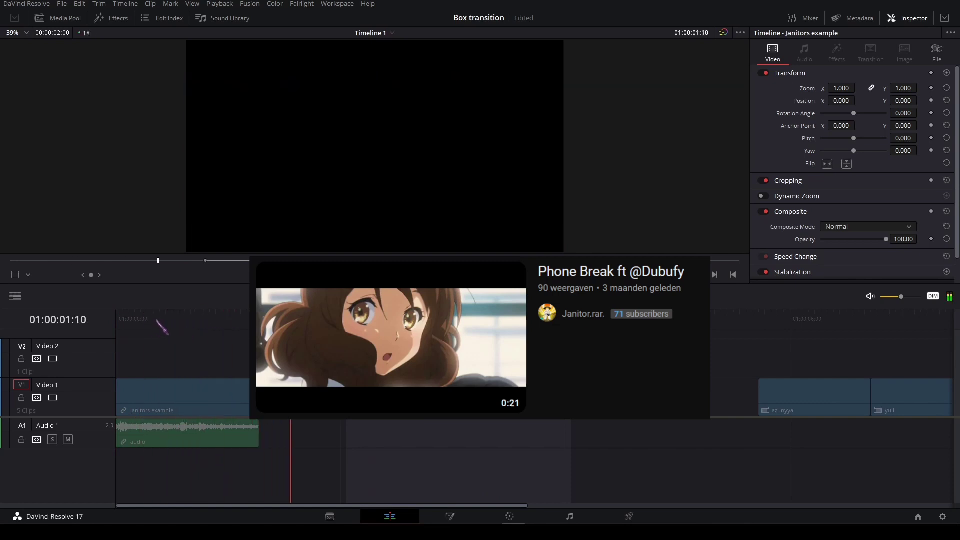
left_click(156, 320)
key("space")
left_click_drag(272, 321, 309, 322)
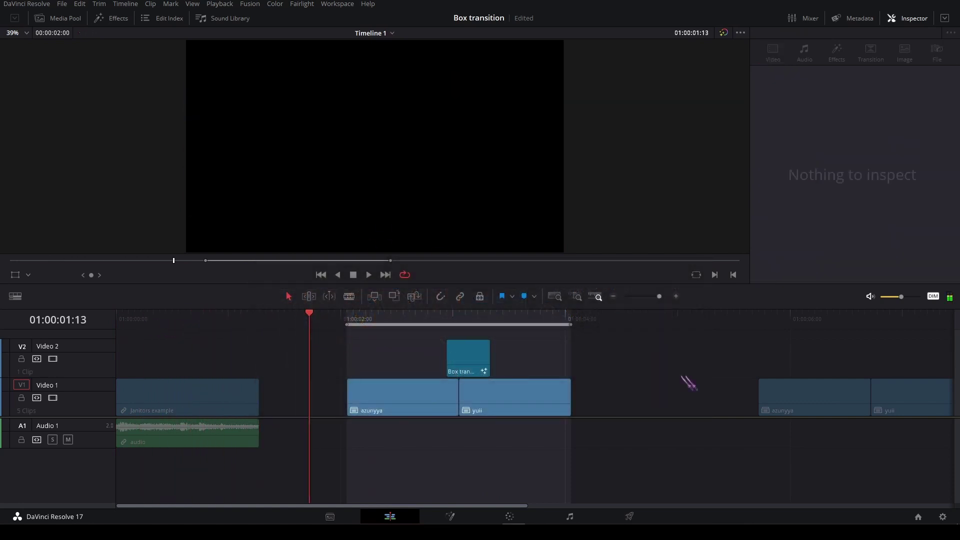
scroll(546, 336, "right", 4)
key("space")
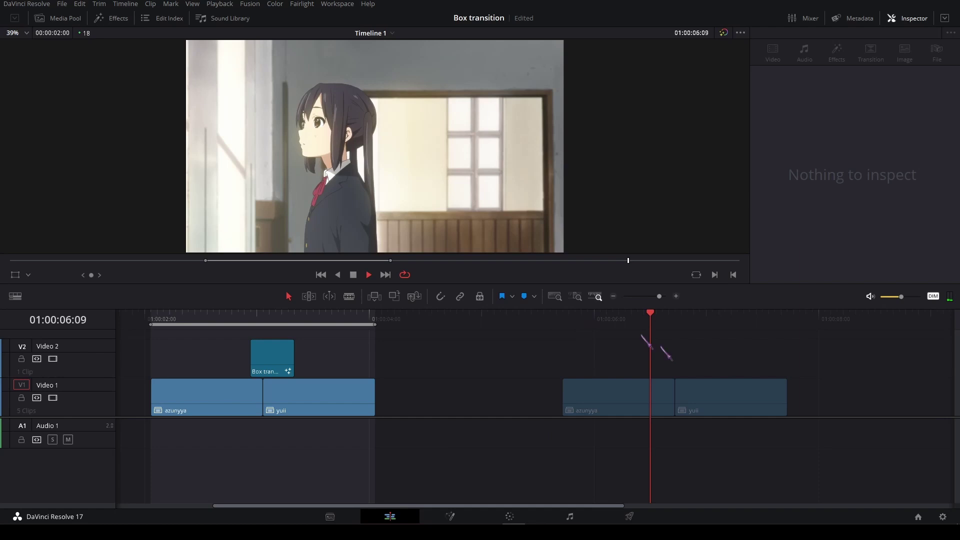
left_click_drag(759, 324, 704, 323)
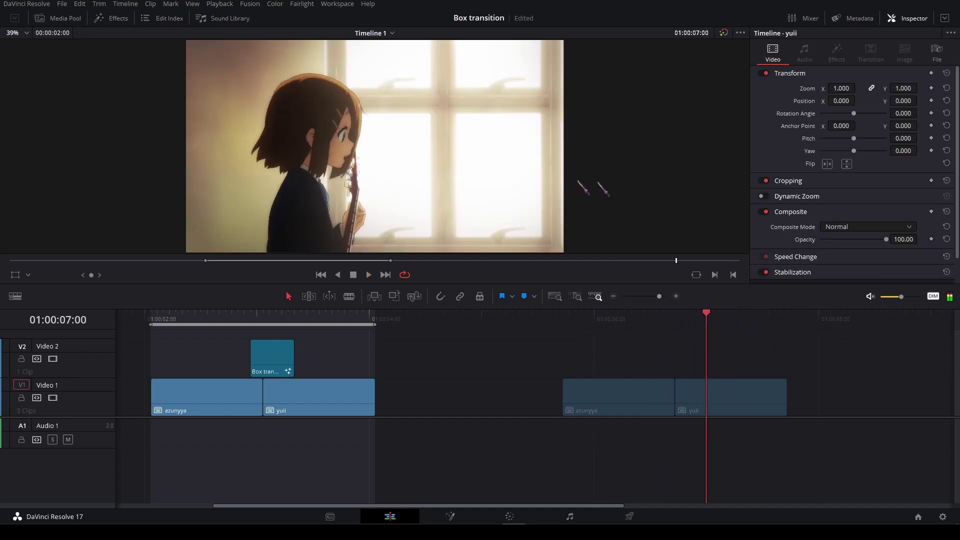
Step: Place the Adjustment Clip from the media pool on Video 2 above the second azunyya/yuii clip pair
left_click(61, 19)
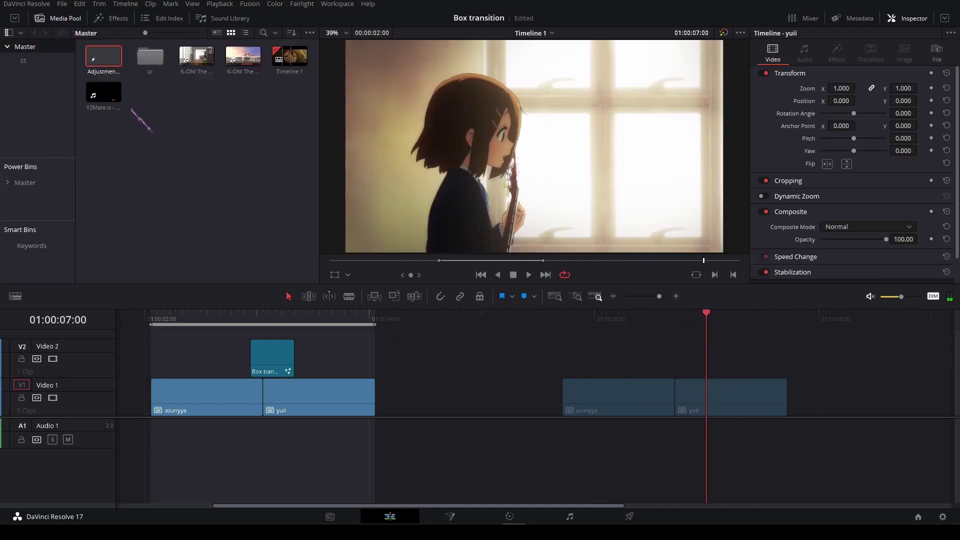
left_click_drag(103, 56, 519, 367)
left_click(34, 15)
scroll(683, 321, "up", 1)
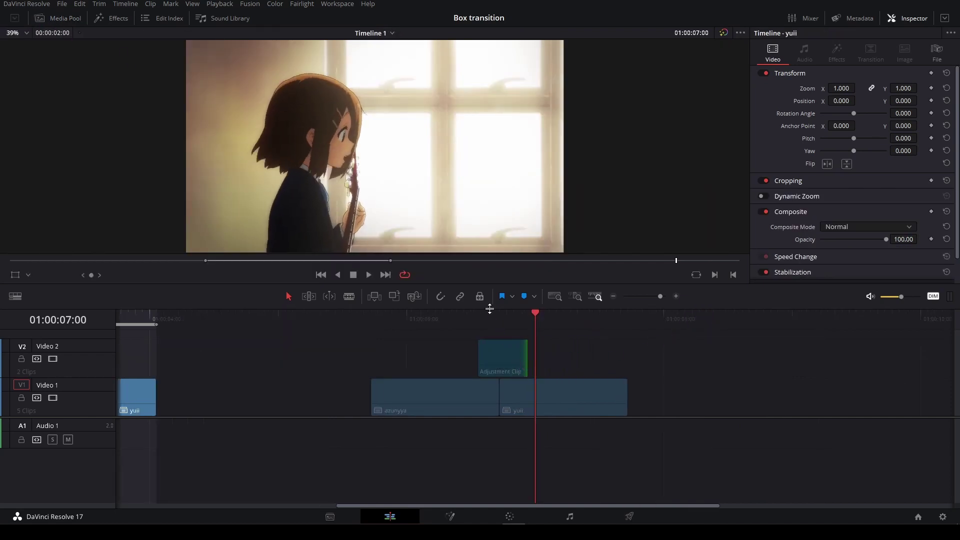
Step: Shift the adjustment clip slightly later on Video 2 so it straddles the cut between azunyya and yuii
left_click(485, 315)
scroll(557, 353, "up", 2)
left_click(515, 400)
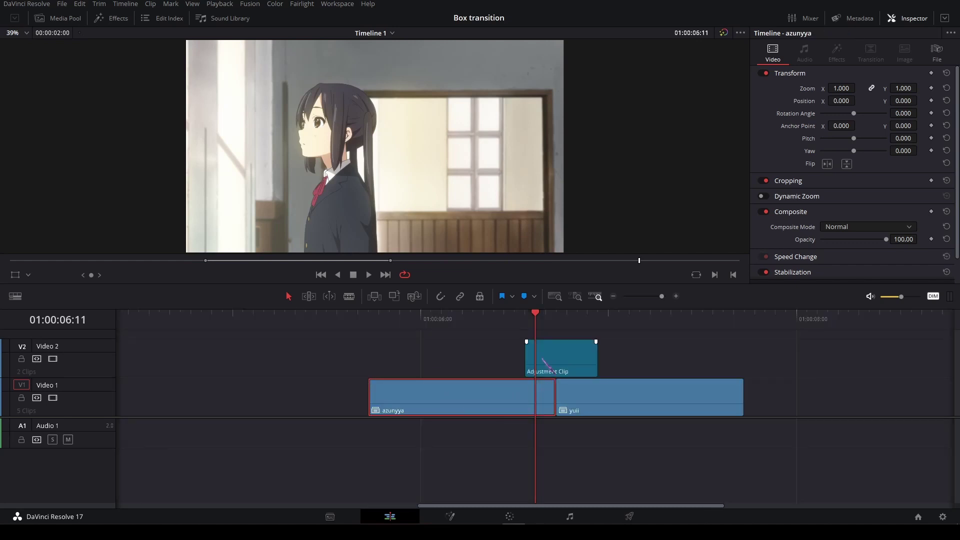
left_click_drag(564, 357, 585, 362)
left_click_drag(535, 317, 579, 325)
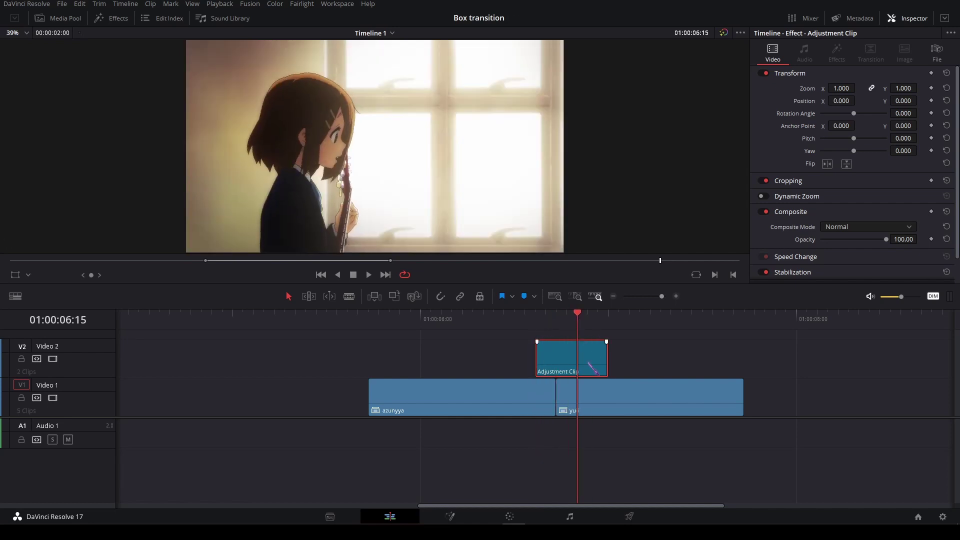
Step: Open the adjustment clip in the Fusion page and connect a Rectangle mask to MediaIn1
right_click(562, 349)
left_click(631, 464)
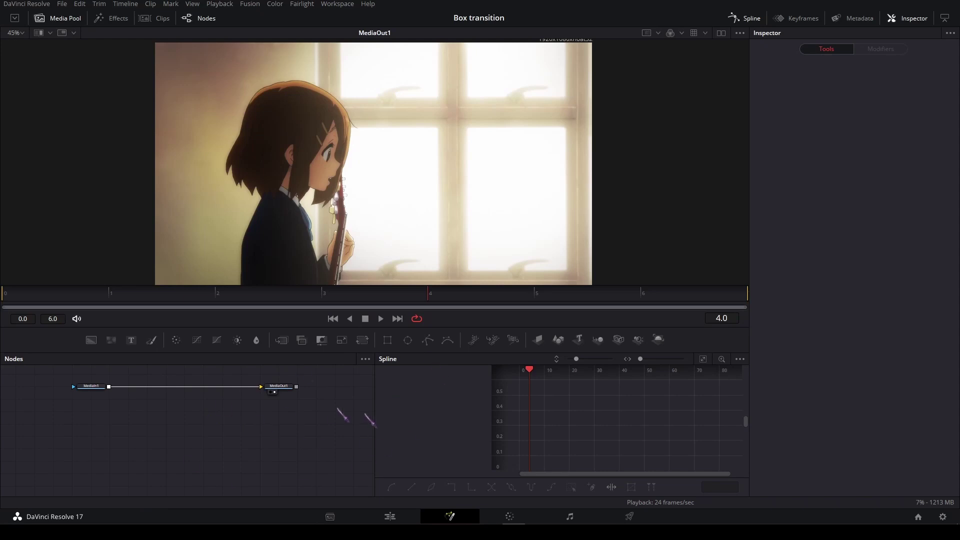
left_click_drag(387, 339, 124, 386)
left_click(128, 459)
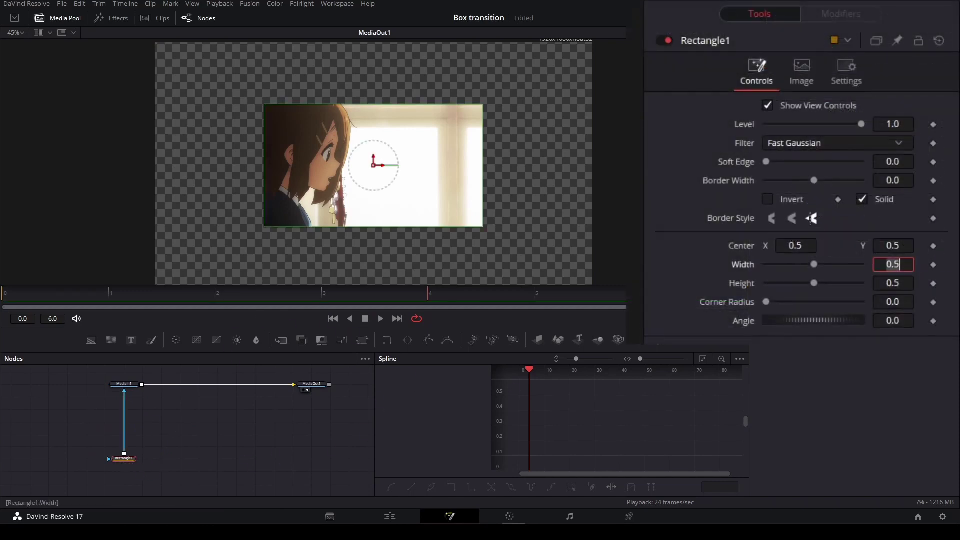
Step: Set the rectangle mask's Width and Height to 0.25 and move it into the upper-left corner of the frame
left_click(910, 266)
type(".25")
key("Tab")
type("..2")
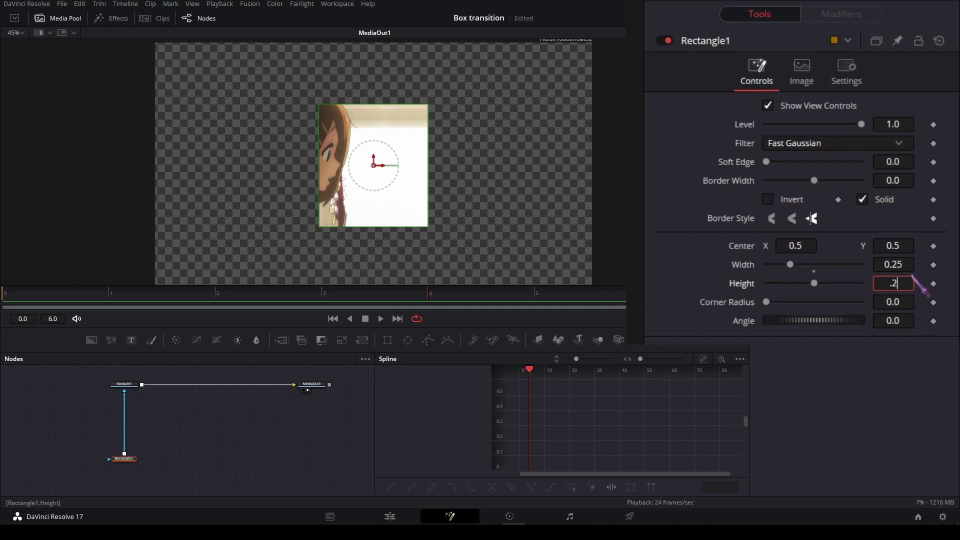
type("5")
key("Tab")
left_click_drag(374, 165, 219, 85)
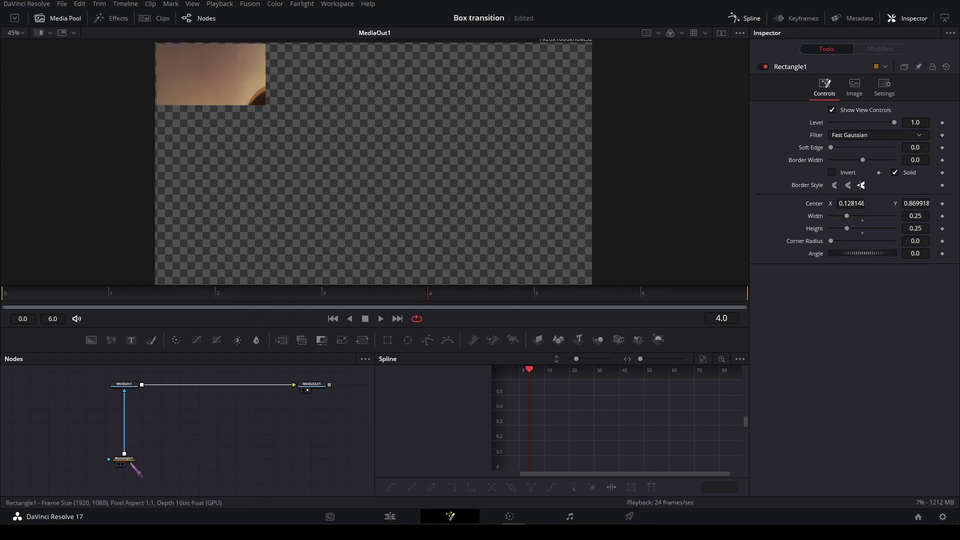
Step: Add keyframes for the rectangle's Angle and Center at frame 0 and at the last frame, frame 6
left_click(50, 290)
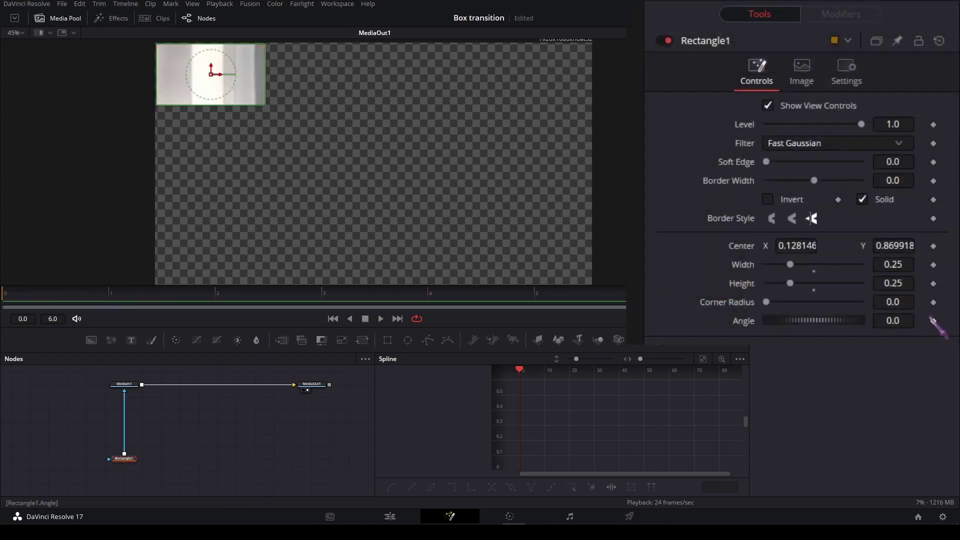
left_click(932, 320)
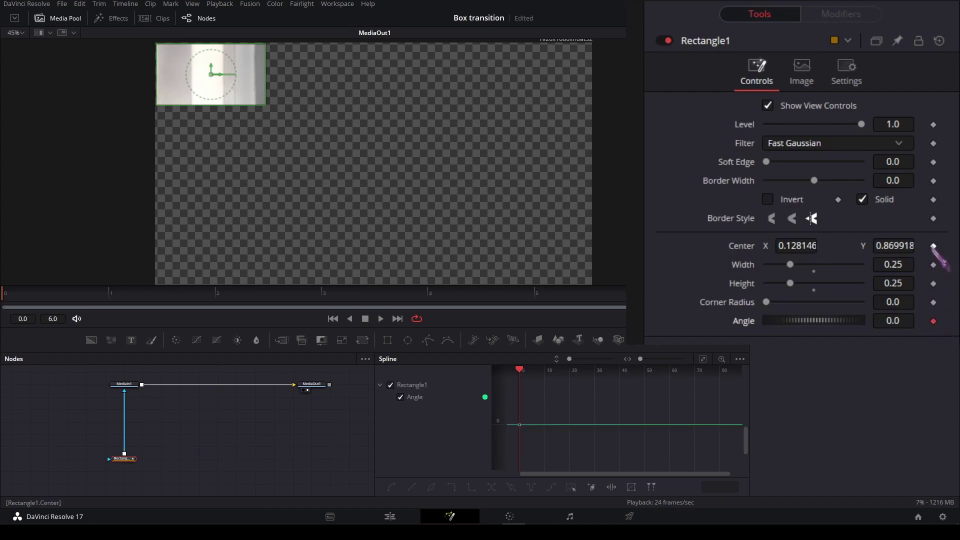
left_click(933, 245)
left_click_drag(103, 295, 621, 299)
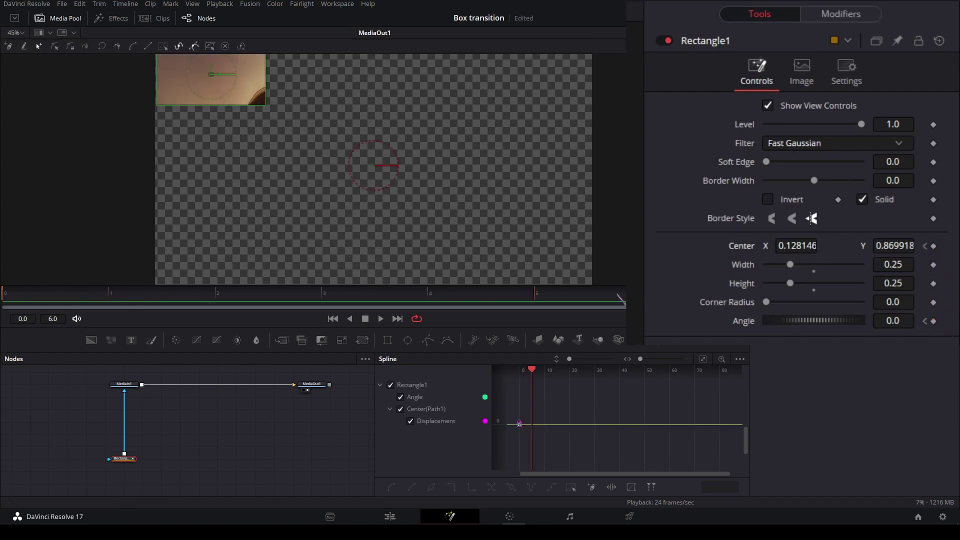
left_click(933, 320)
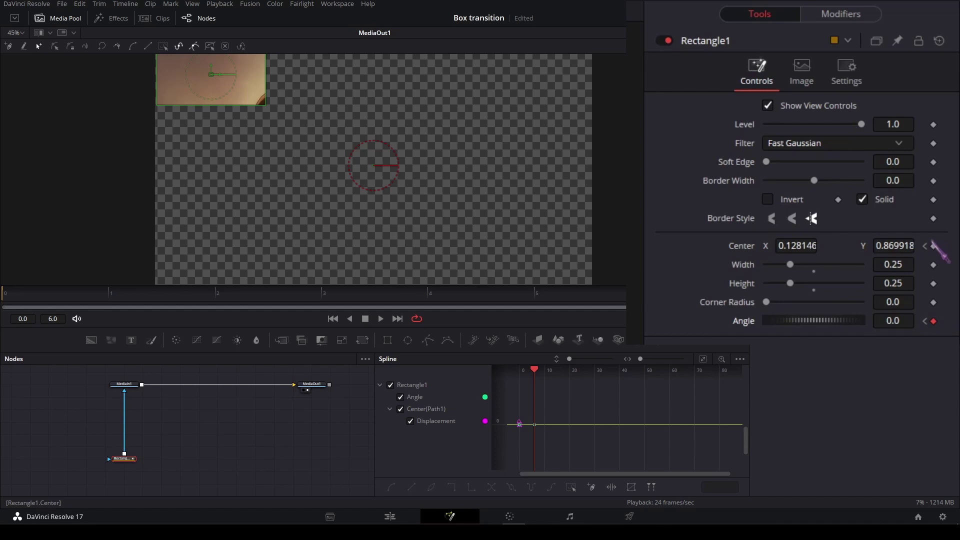
left_click(933, 245)
Step: At frame 1, set the rectangle's Angle to 1.3 and its Center to X 0.131146, Y 0.873919
left_click_drag(97, 308, 44, 300)
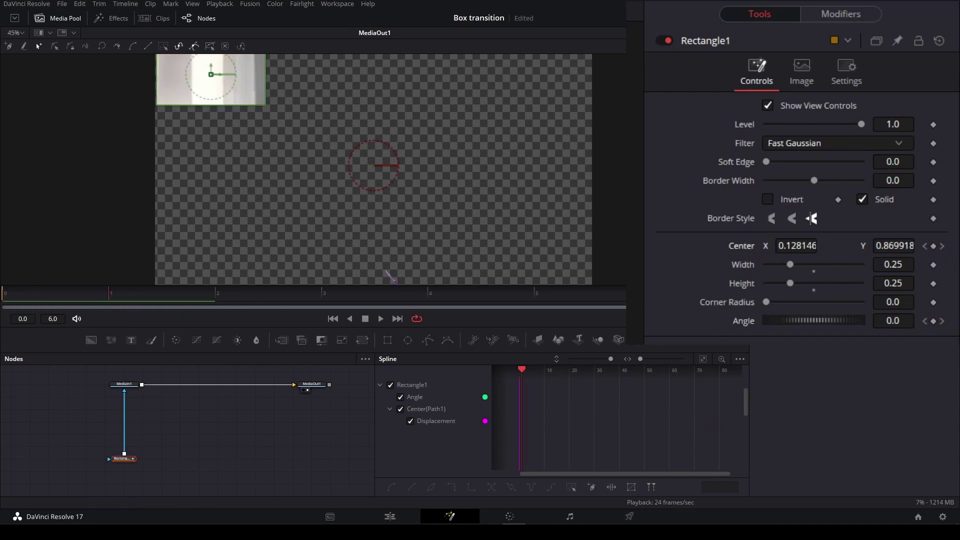
mouse_move(893, 320)
left_mouse_down()
mouse_move(913, 321)
mouse_move(900, 321)
left_mouse_up()
left_click_drag(800, 245, 802, 245)
left_click_drag(881, 247, 883, 247)
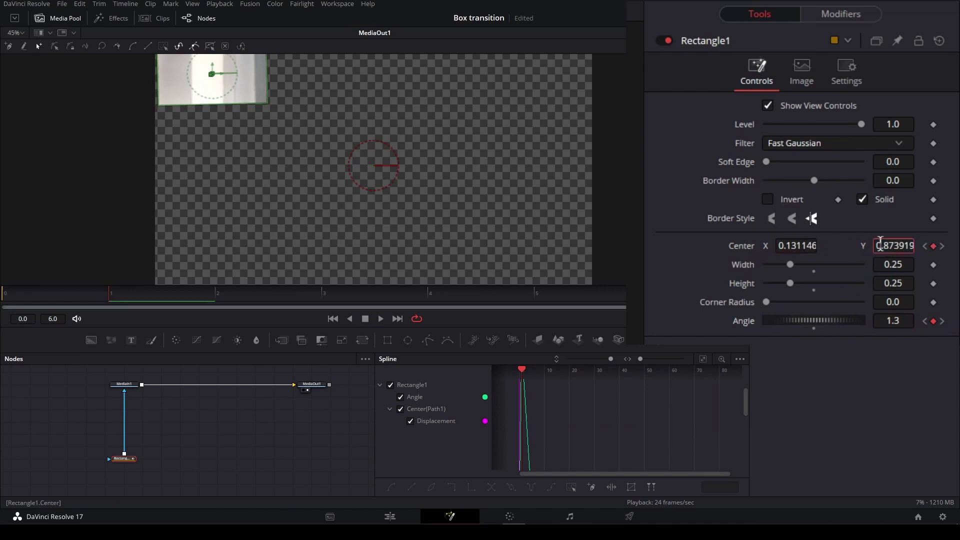
Step: At frame 2, set the rectangle's Angle to -1.96, reduce its Center X slightly, and play back the animation
left_click(204, 293)
mouse_move(876, 318)
left_mouse_down()
mouse_move(884, 318)
mouse_move(873, 318)
left_mouse_up()
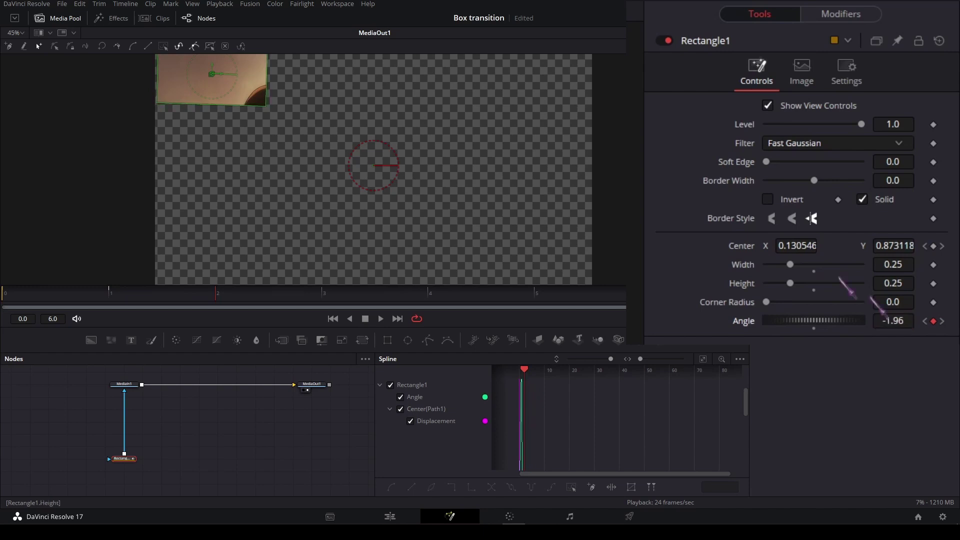
left_click_drag(796, 245, 788, 246)
key("space")
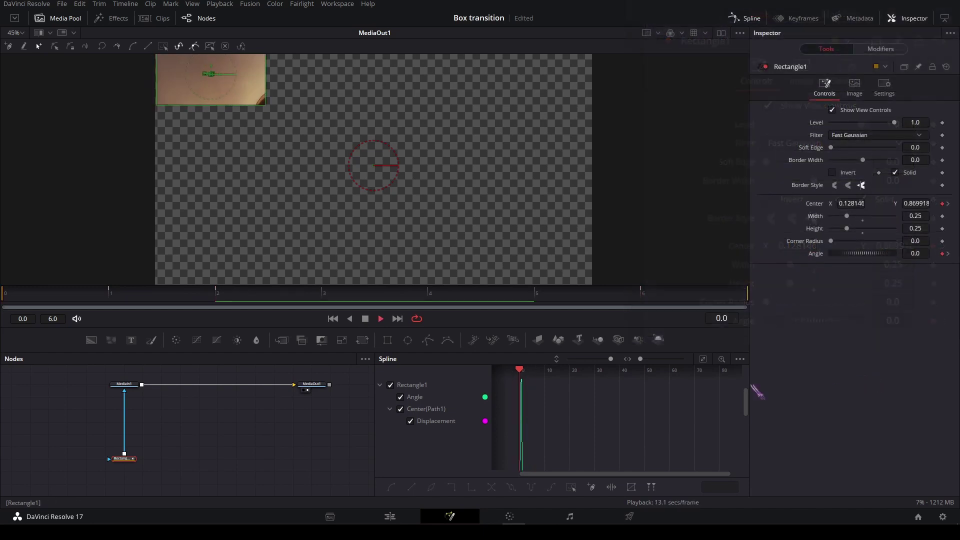
left_click(232, 407)
scroll(289, 124, "down", 2)
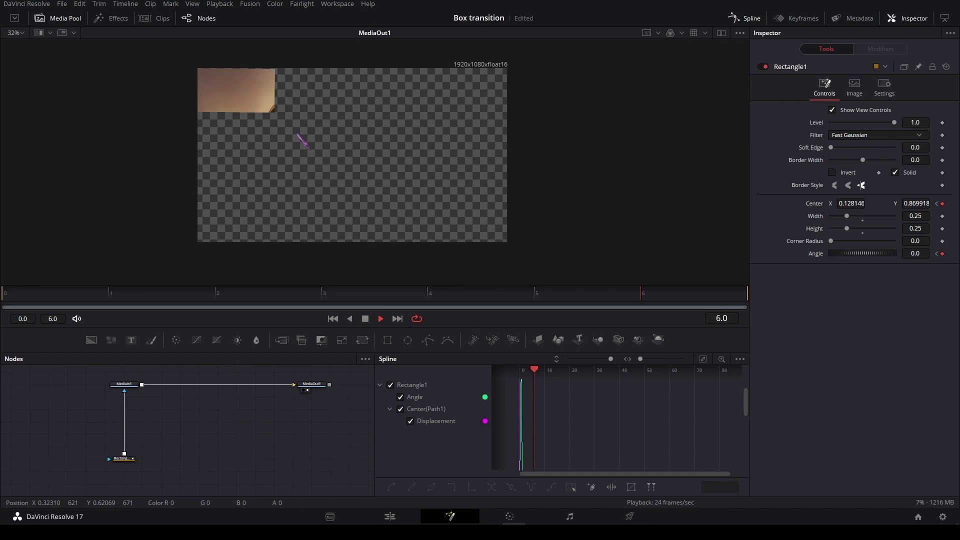
key("space")
Step: Add a Duplicate node between Rectangle1 and the mask input of MediaIn1
left_click(136, 468)
key("shift+space")
type("dupli")
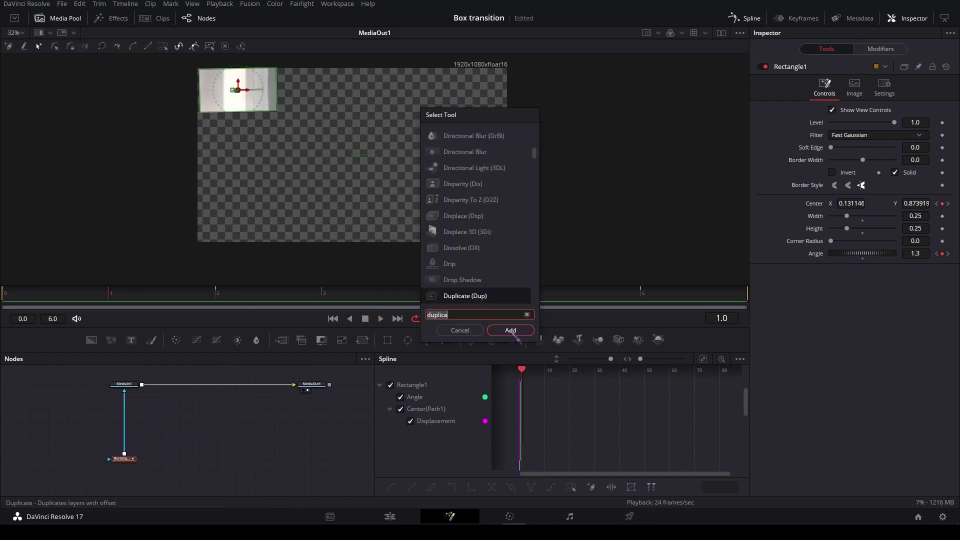
left_click(510, 331)
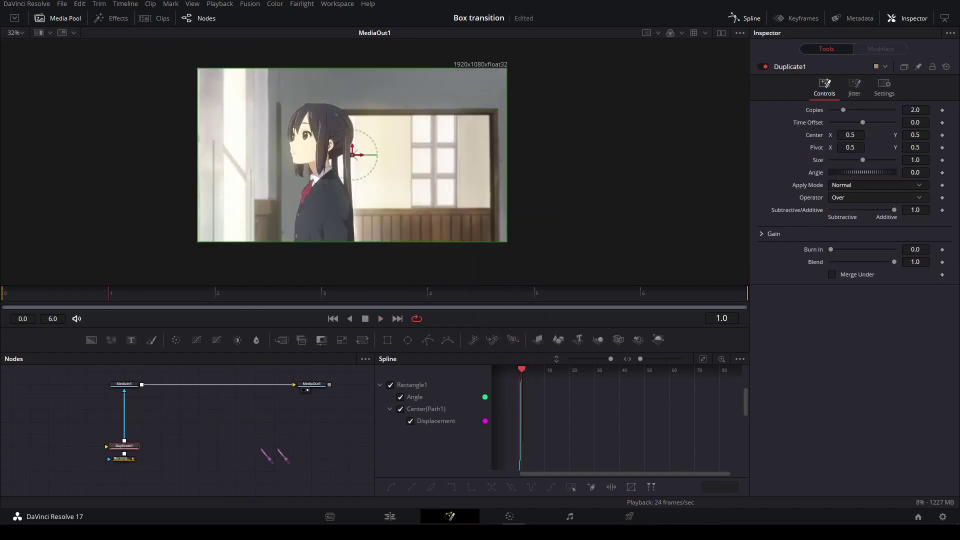
Step: Reconnect Rectangle1's output from Duplicate1's effect mask input to its main image input
scroll(140, 463, "up", 4)
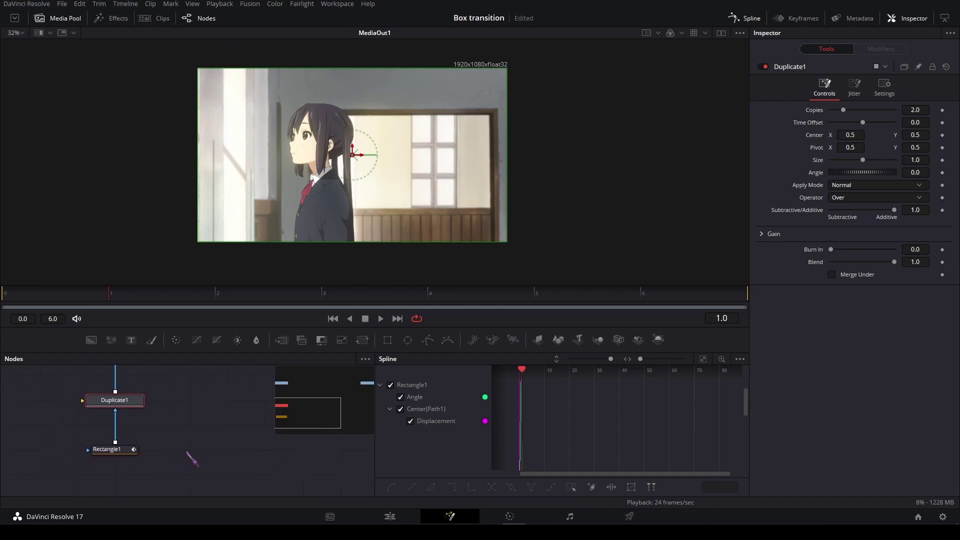
left_click(133, 471)
left_click_drag(103, 425, 162, 444)
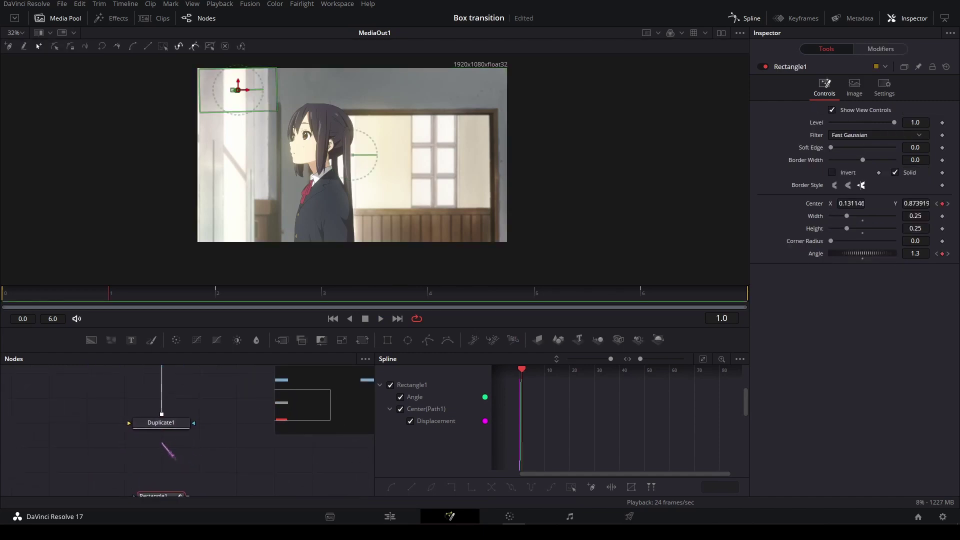
left_click_drag(182, 481, 178, 403)
left_click(172, 389)
scroll(171, 440, "down", 2)
left_click_drag(169, 446, 163, 471)
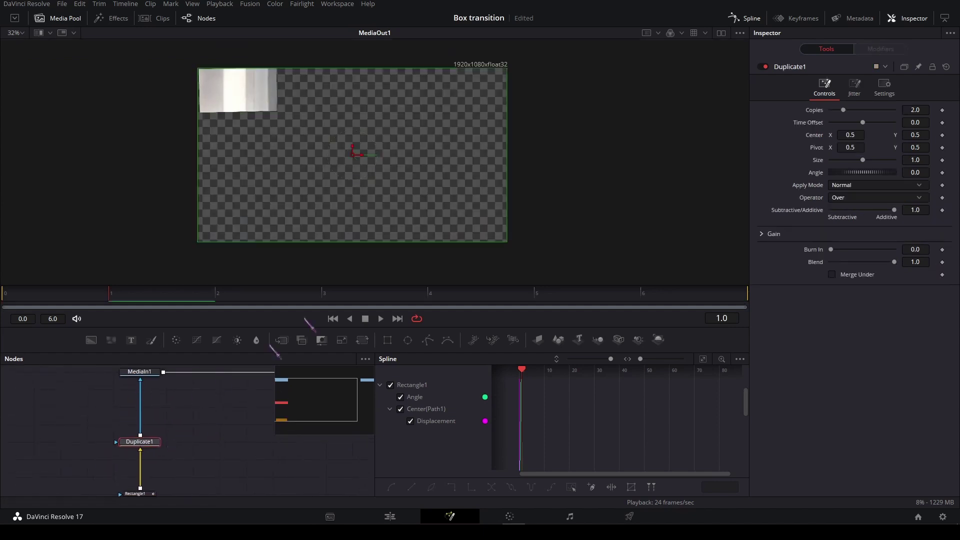
Step: Set Duplicate1 to 4 Copies with Center X 0.75 and play back the row of boxes
left_click(920, 109)
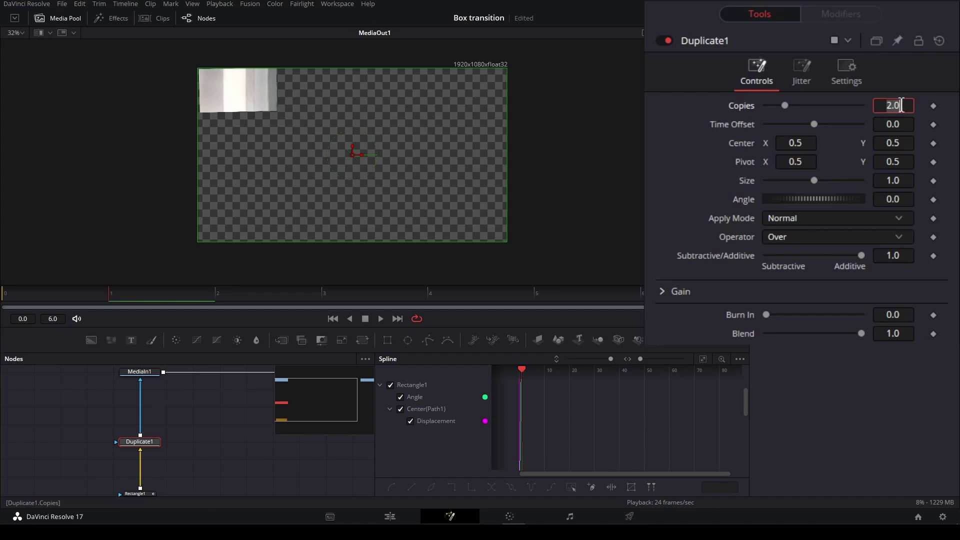
type("4")
key("Tab")
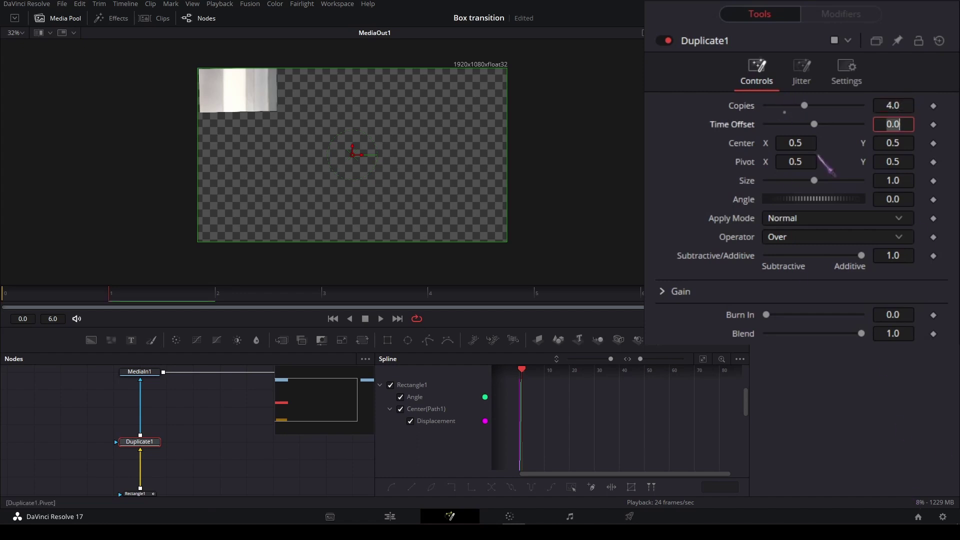
left_click(804, 145)
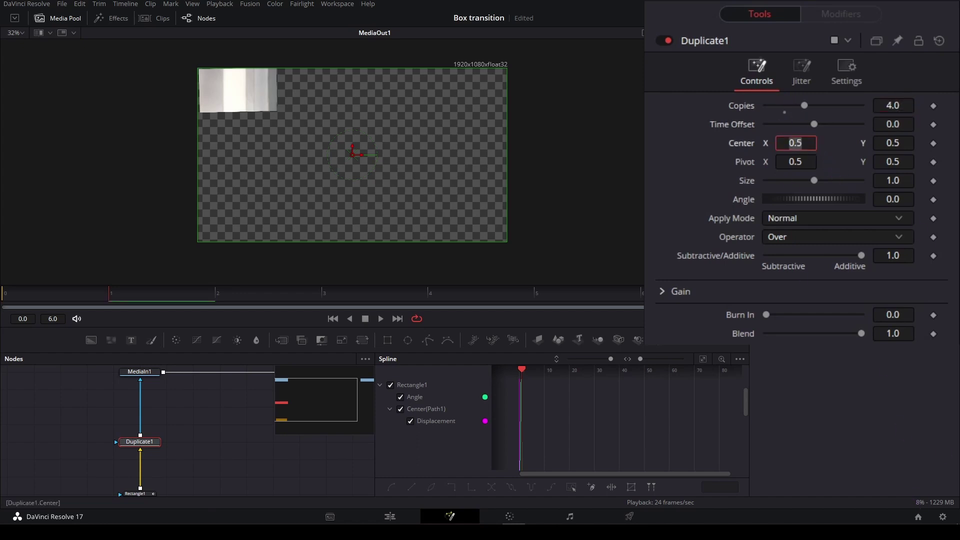
type("0.75")
key("Tab")
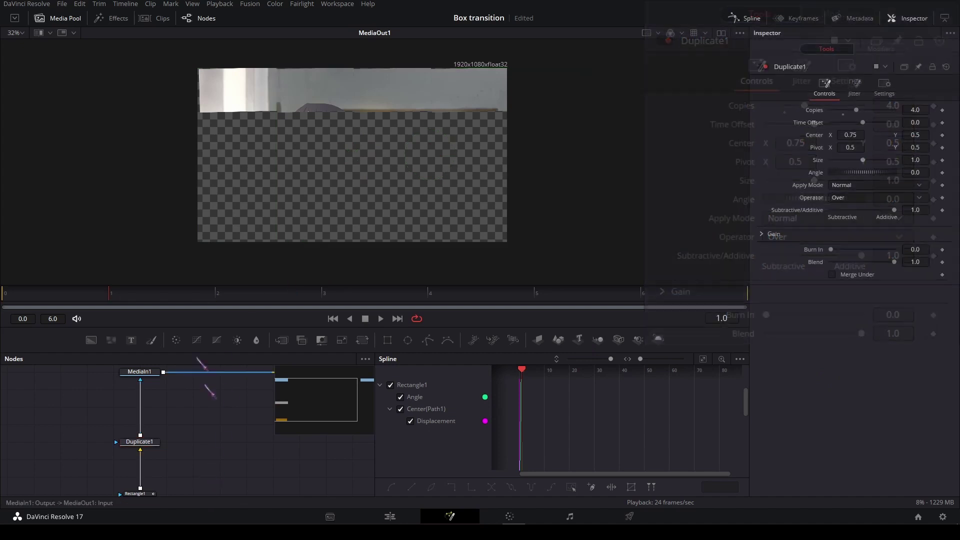
left_click(106, 295)
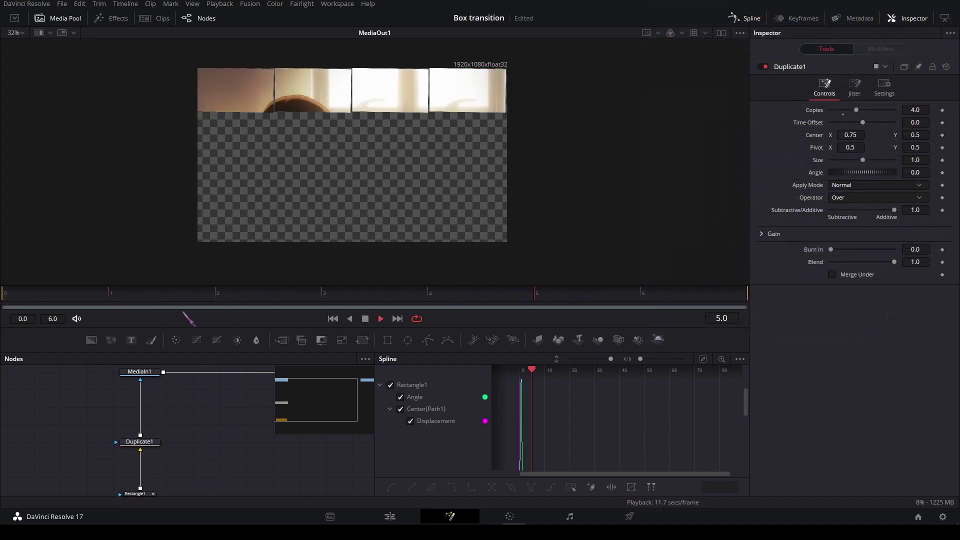
Step: Keyframe Duplicate1's jitter Angle at frame 0 with a value of 1.52
left_click(135, 433)
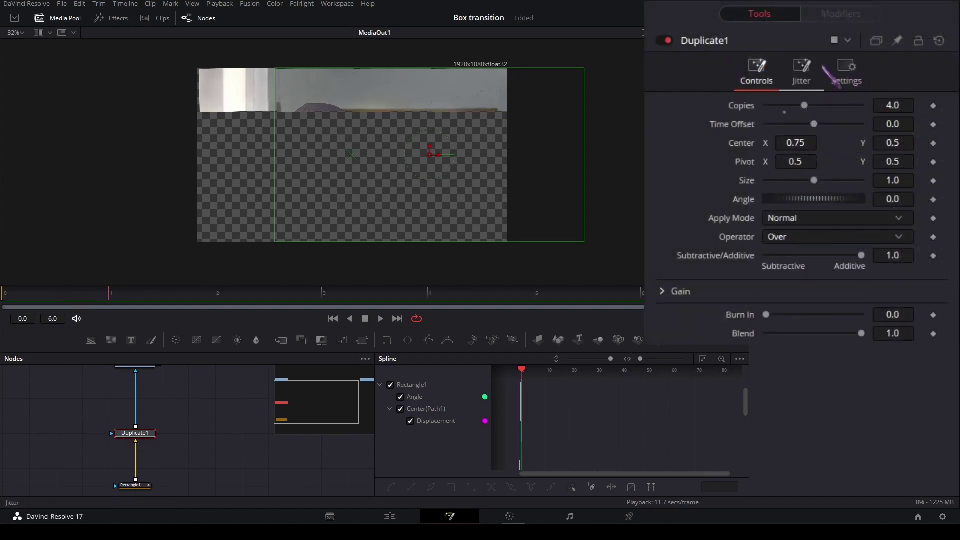
left_click(854, 85)
left_click_drag(83, 289, 2, 292)
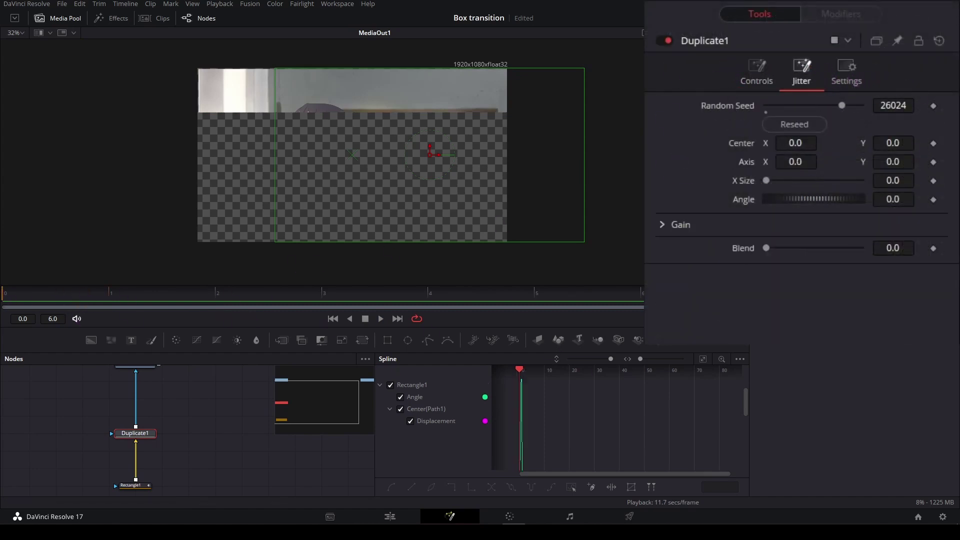
left_click(933, 200)
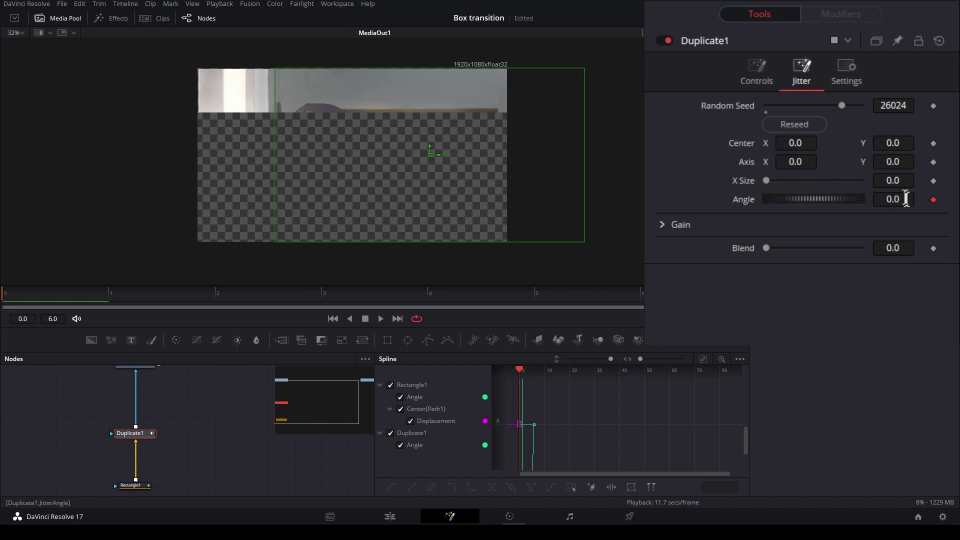
left_click_drag(904, 198, 921, 197)
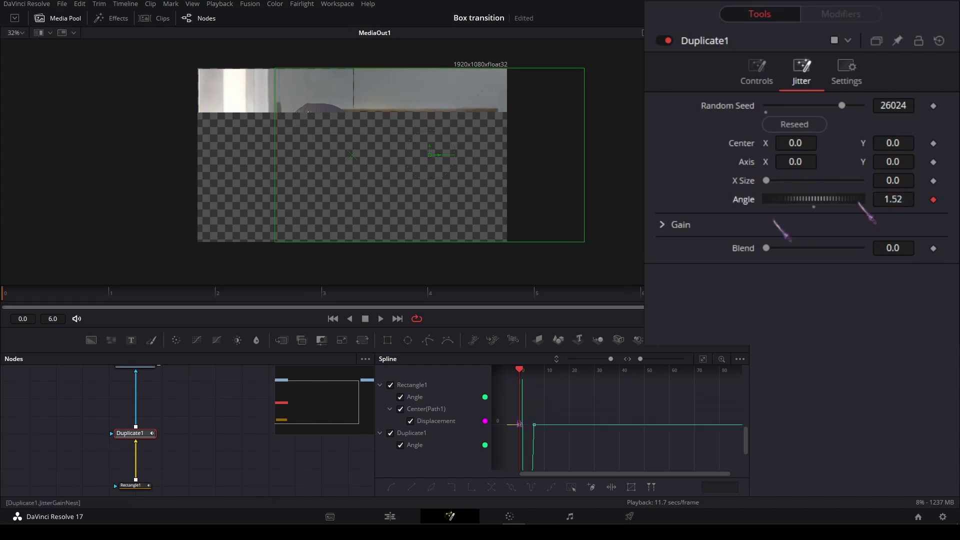
Step: Set Duplicate1's jitter Angle to 3.34 at frame 1, 4.36 at frame 2 and 0.94 at frame 6, then play back the animation
left_click(110, 293)
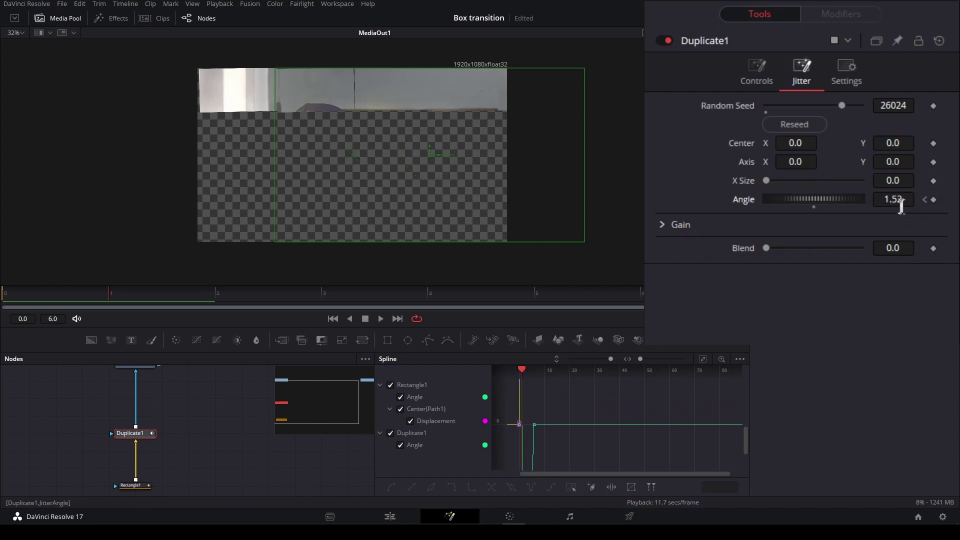
left_click_drag(899, 199, 901, 199)
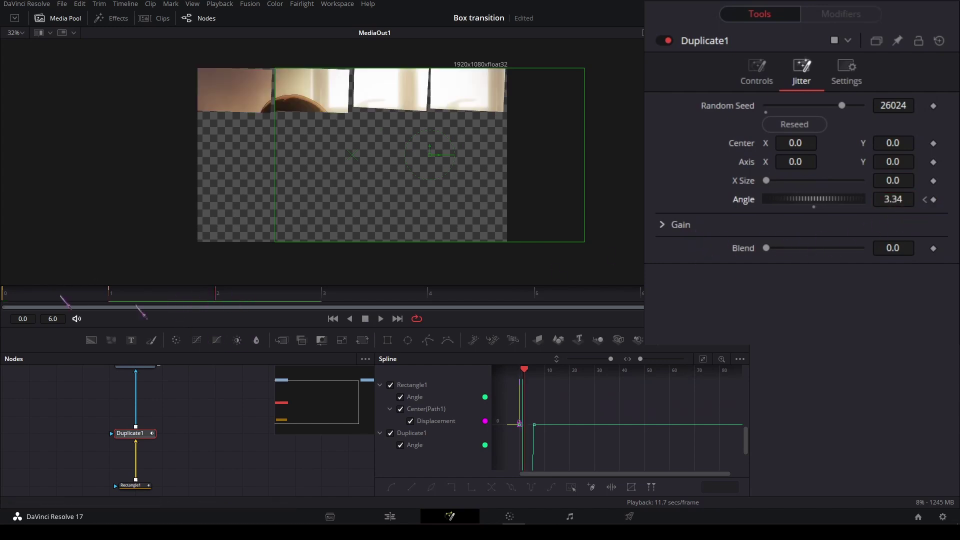
left_click_drag(894, 199, 881, 203)
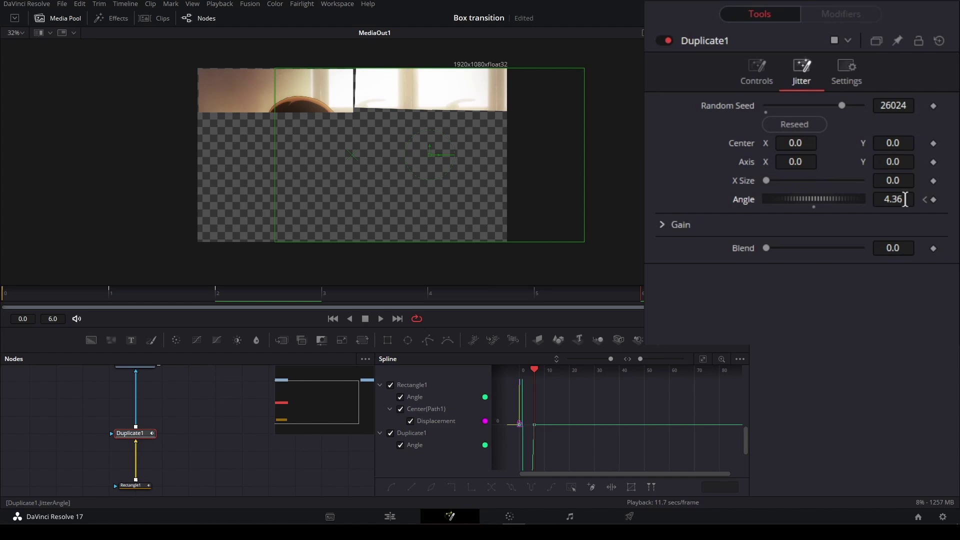
left_click_drag(905, 199, 882, 199)
left_click(380, 319)
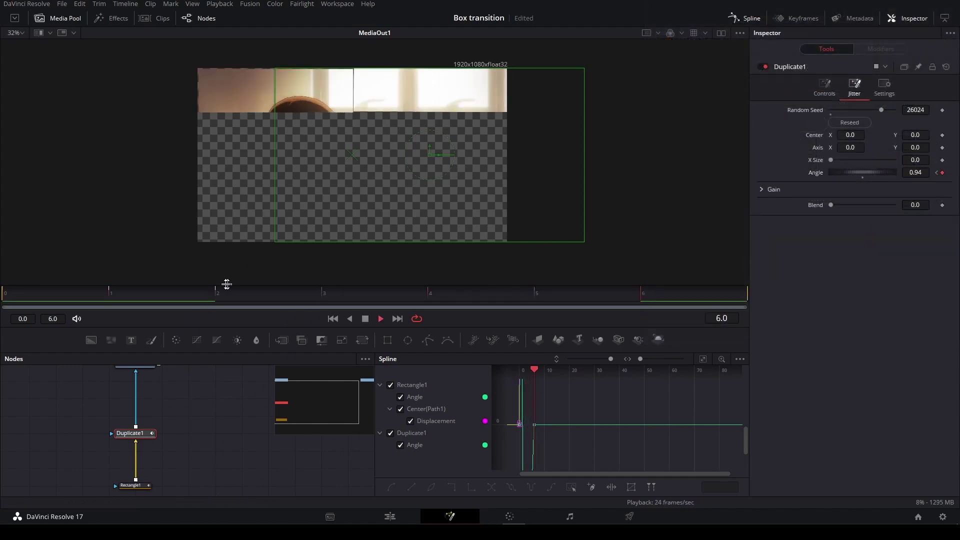
key("space")
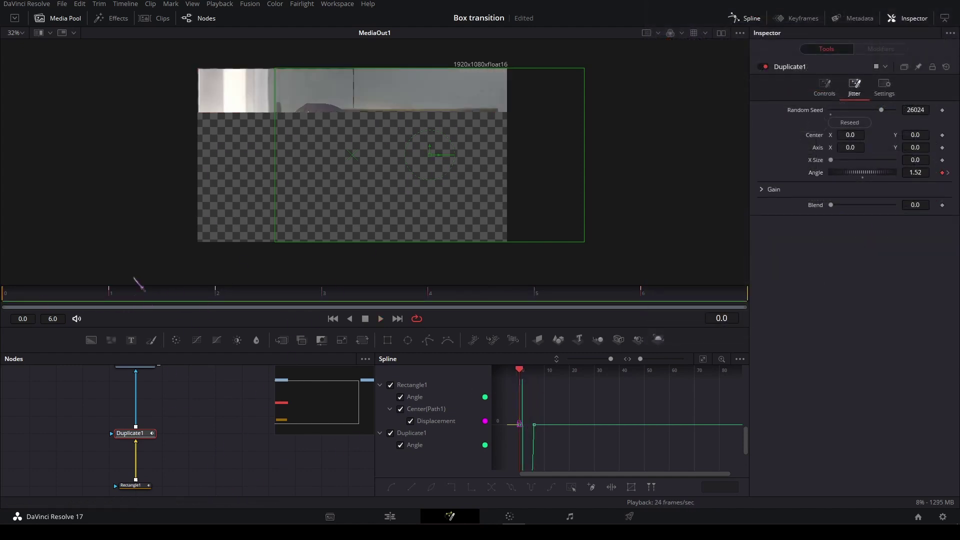
Step: Keyframe Duplicate1's jitter Center at X 0.0, Y 0.0 on frames 0 and 6
left_click(942, 135)
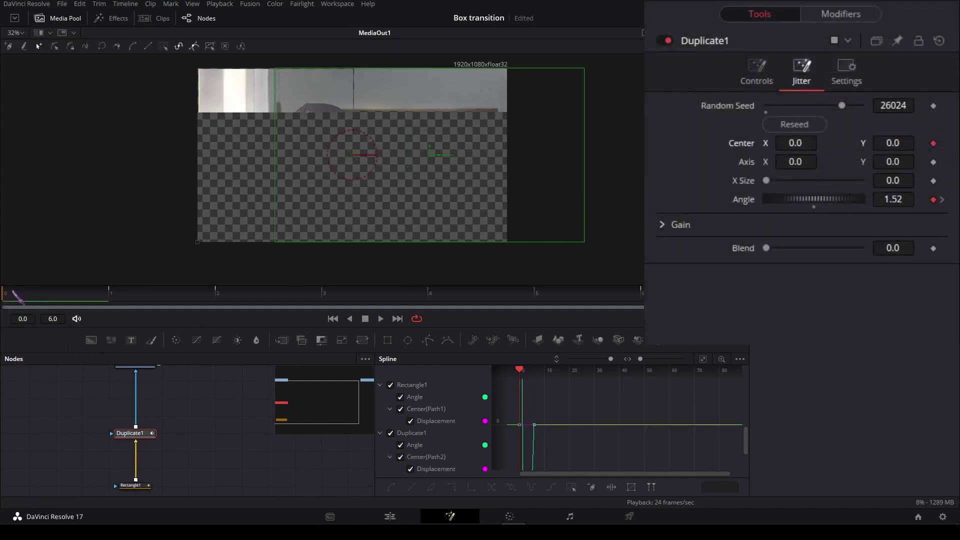
left_click_drag(13, 292, 958, 316)
left_click(933, 144)
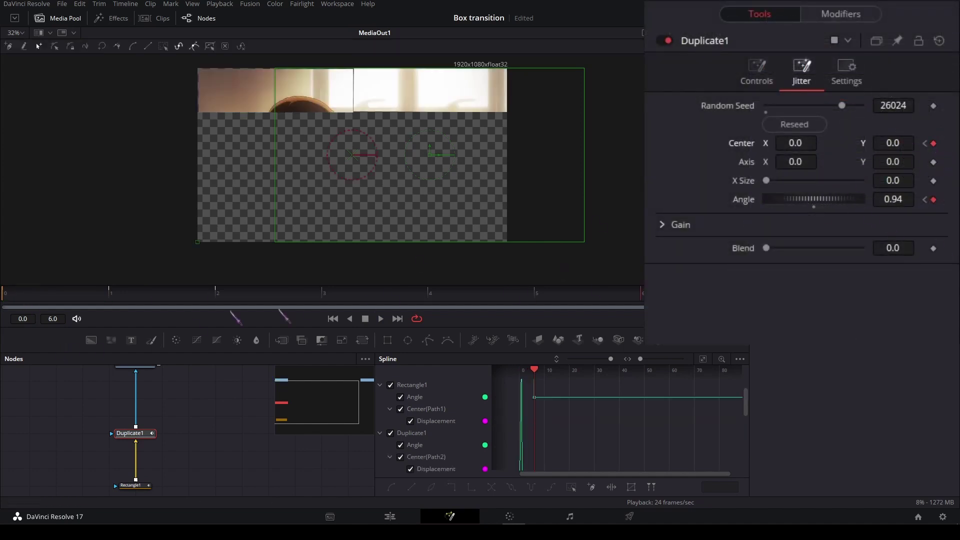
Step: Set Duplicate1's jitter Center to X 0.011, Y 0.029 at frame 1 and to X 0.0138 at frame 2
left_click(132, 292)
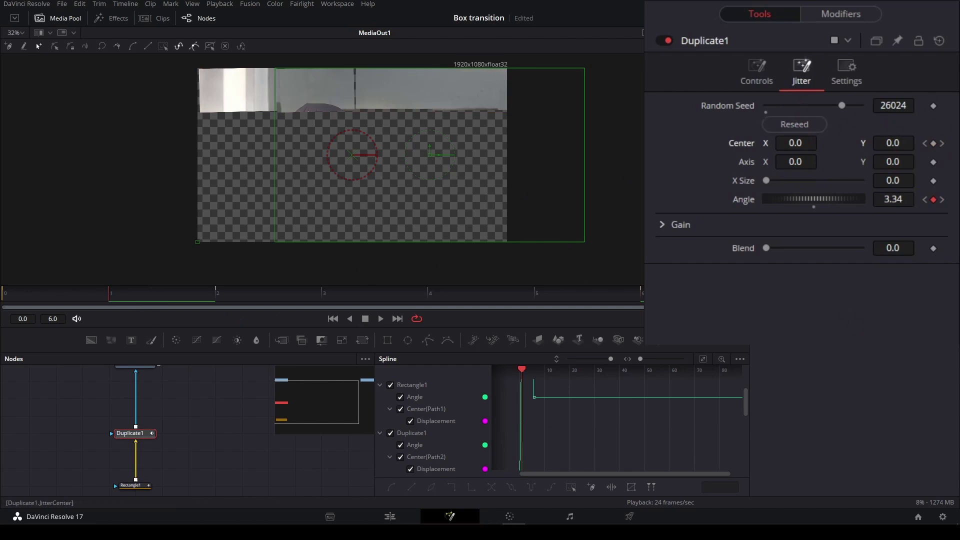
mouse_move(805, 143)
left_mouse_down()
mouse_move(824, 143)
mouse_move(811, 142)
left_mouse_up()
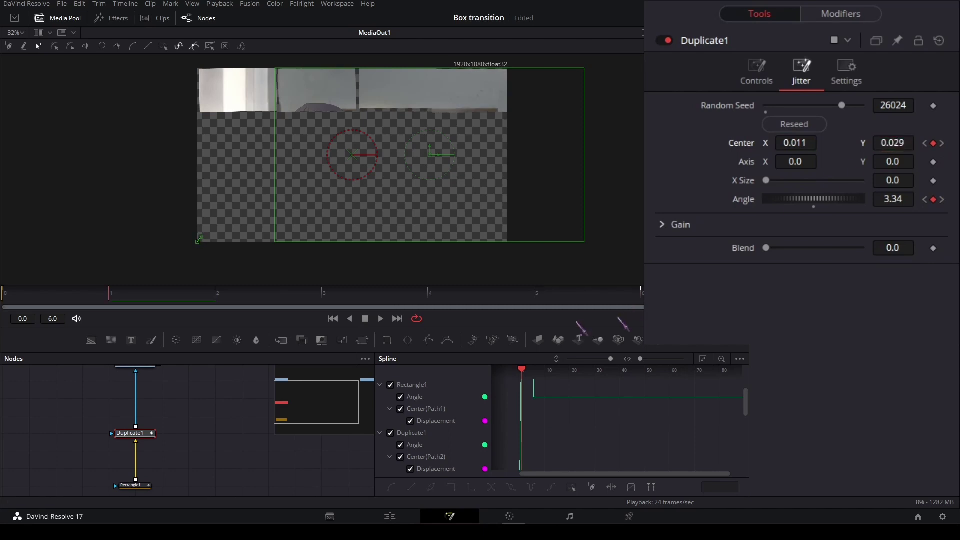
left_click_drag(210, 298, 217, 293)
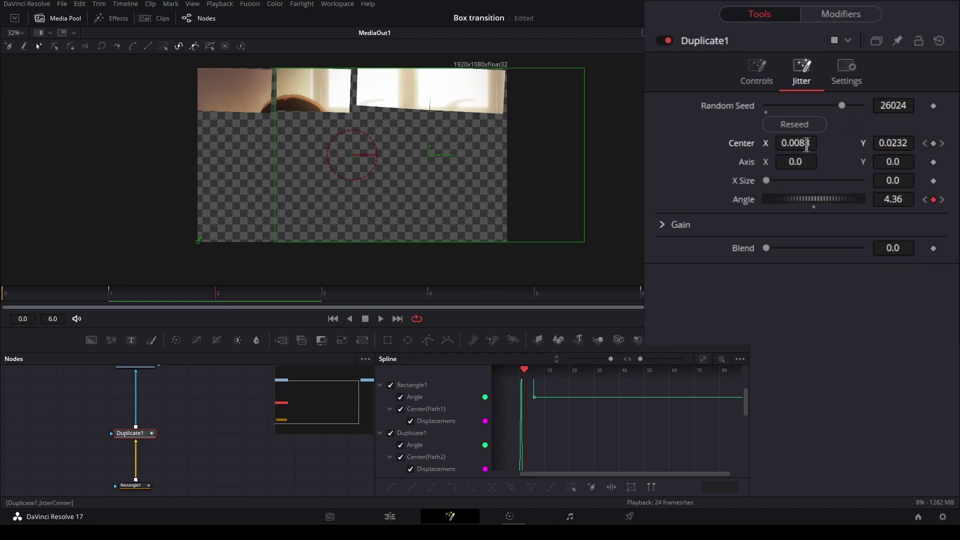
left_click_drag(806, 143, 817, 143)
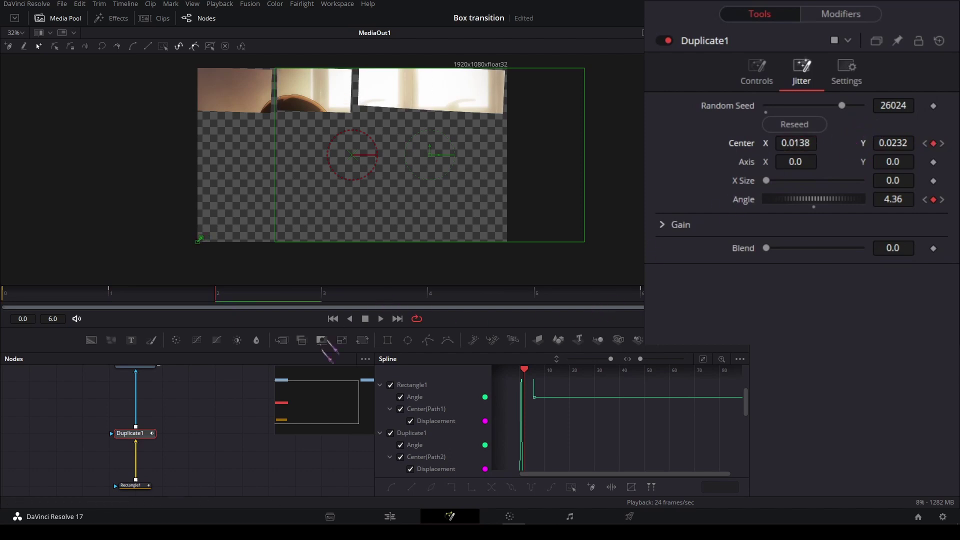
Step: Add a second Duplicate node directly after Duplicate1 in the mask chain
left_click(243, 449)
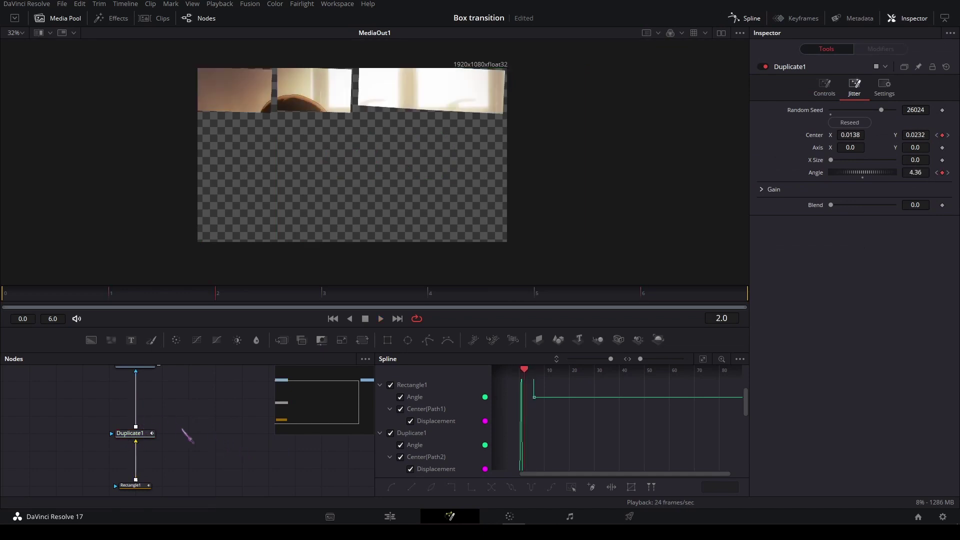
left_click(149, 432)
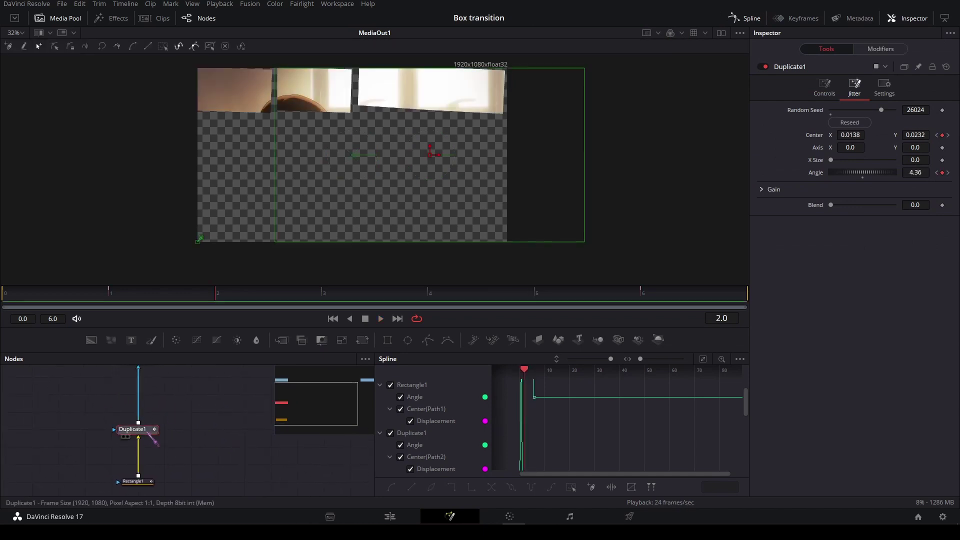
key("shift+space")
type("dupli")
left_click(510, 331)
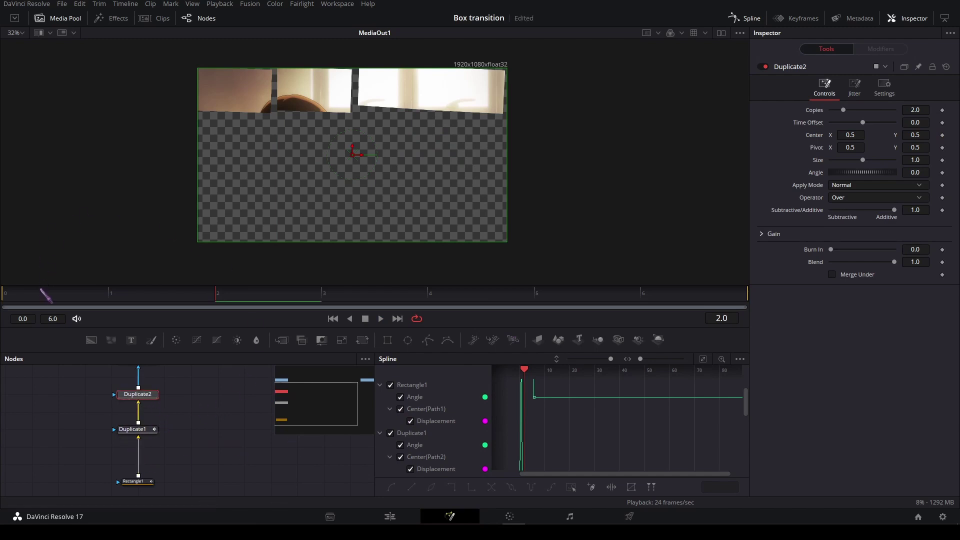
Step: Set Duplicate2 to 4 Copies with Center Y 0.25 and play back the full grid of boxes
left_click(31, 297)
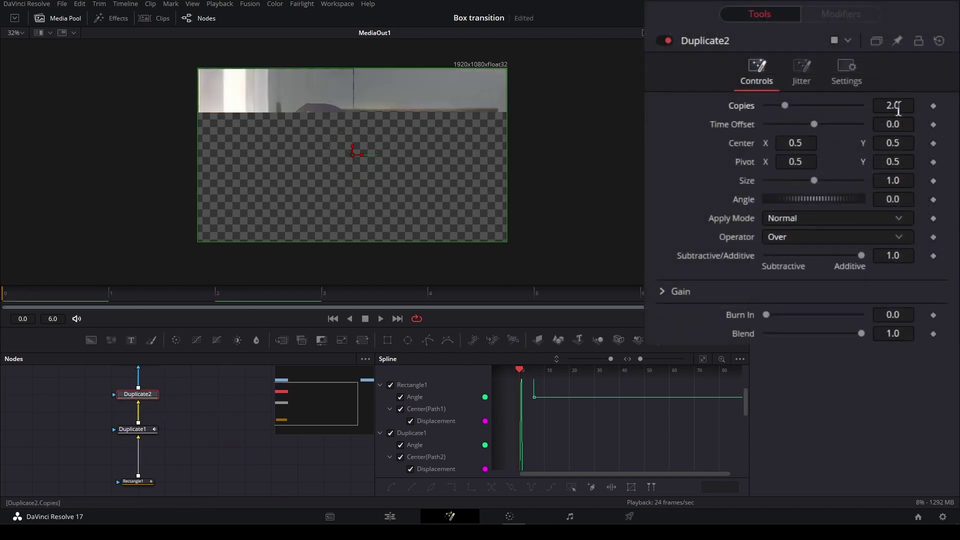
type("4")
key("Tab")
left_click(929, 407)
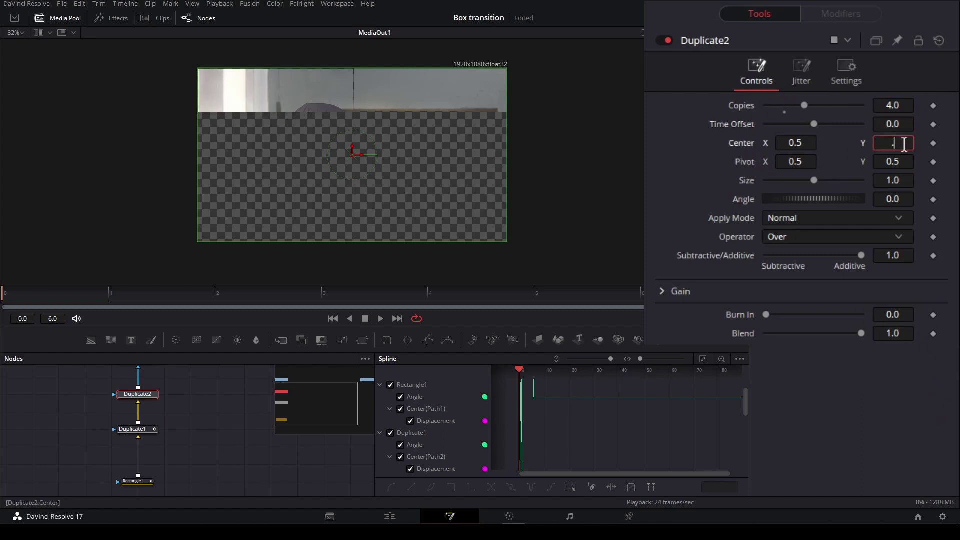
type("0.25")
key("Tab")
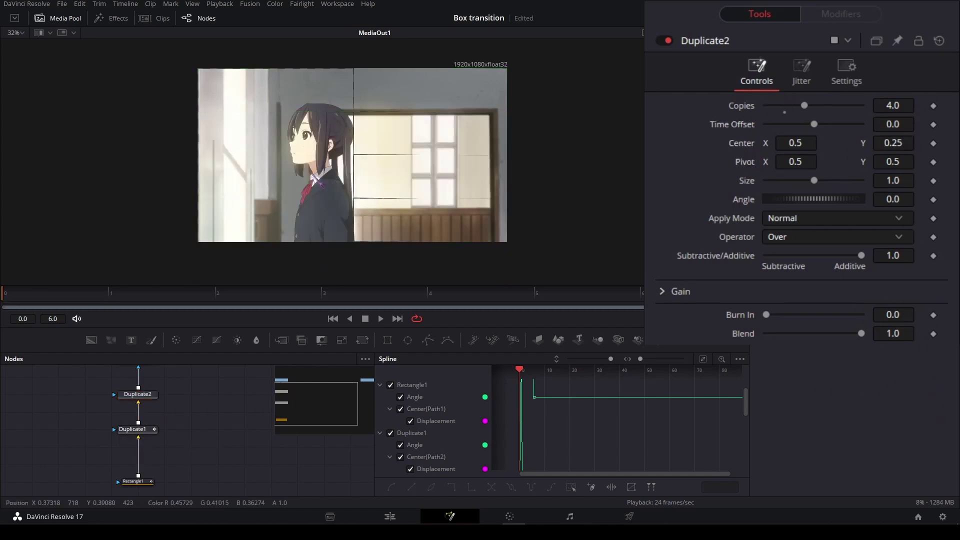
key("space")
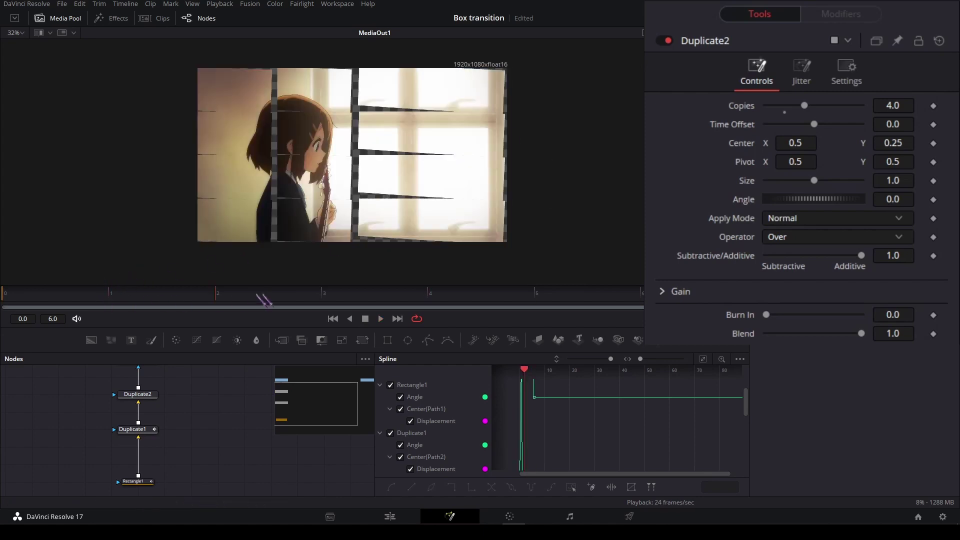
Step: Keyframe Duplicate2's jitter Angle at 0.0 on frames 0 and 6
left_click(52, 296)
left_click(139, 395)
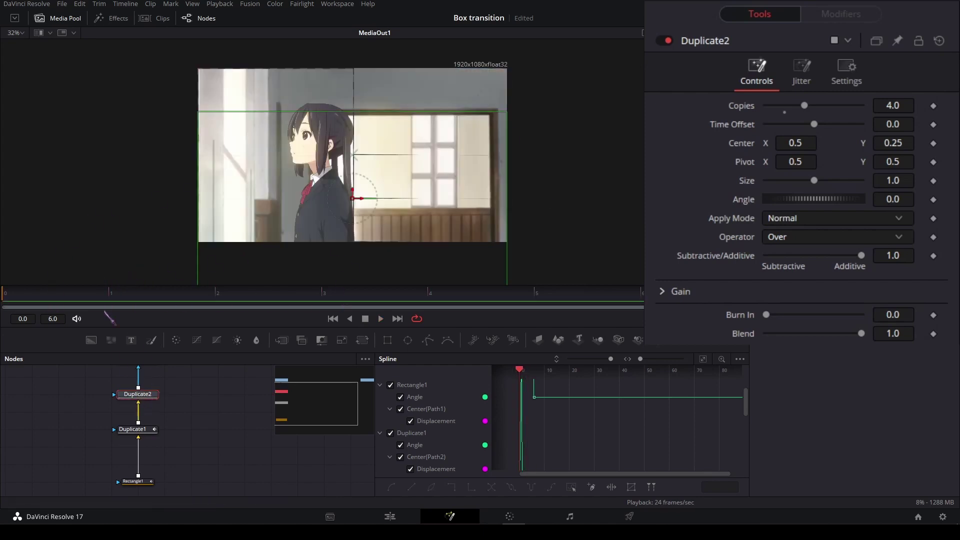
left_click(802, 70)
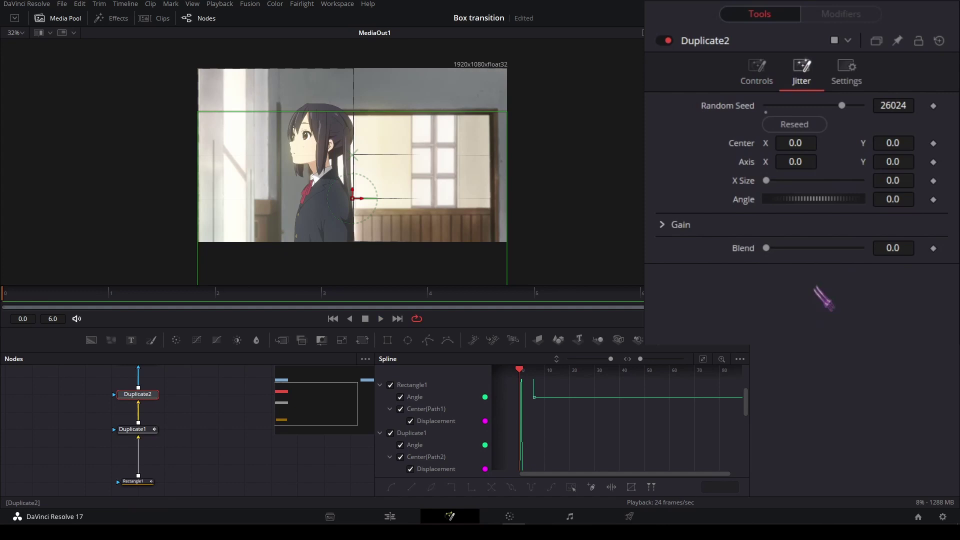
left_click(932, 200)
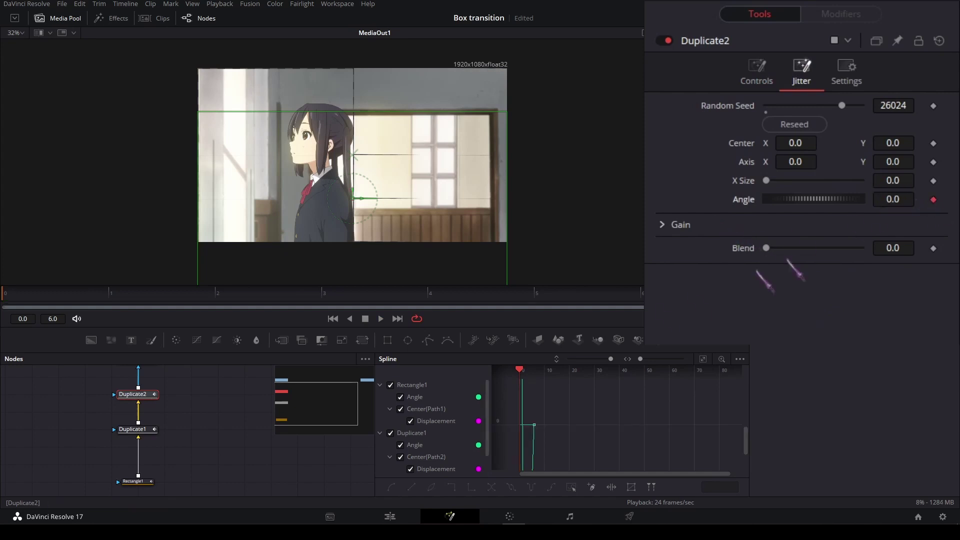
left_click(555, 299)
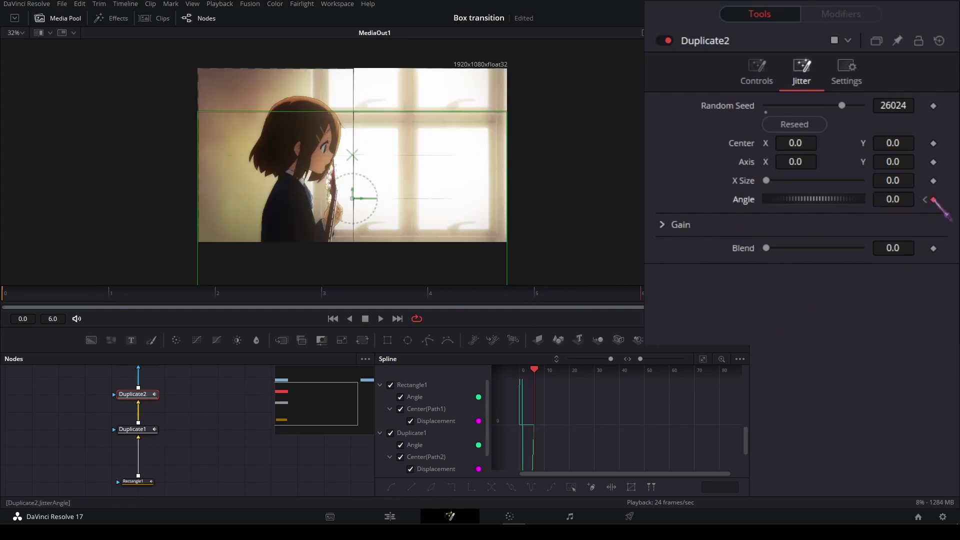
Step: Set Duplicate2's jitter Angle to 2.11 at frame 0 and 4.708333 at frame 1, then play back the animation
left_click_drag(631, 298, 6, 305)
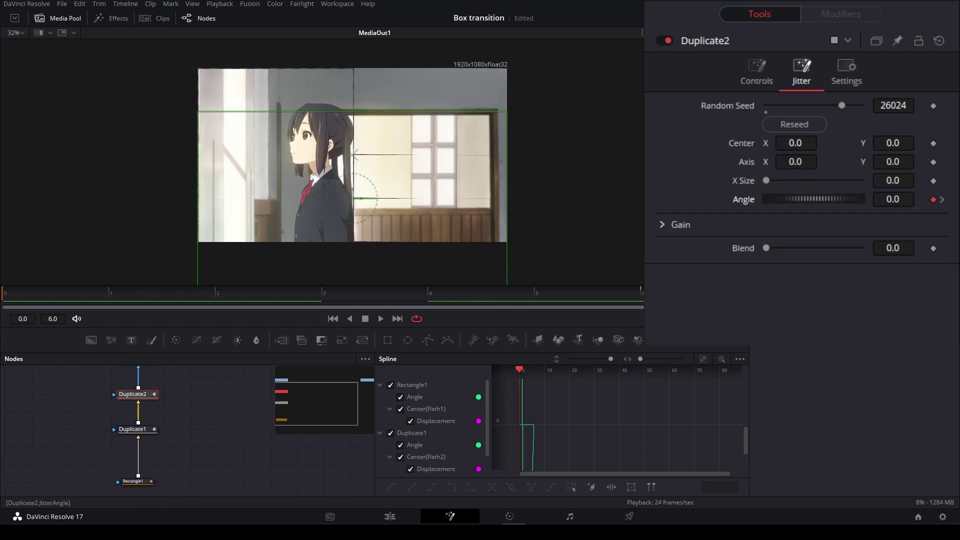
left_click_drag(892, 200, 904, 199)
left_click_drag(816, 199, 840, 199)
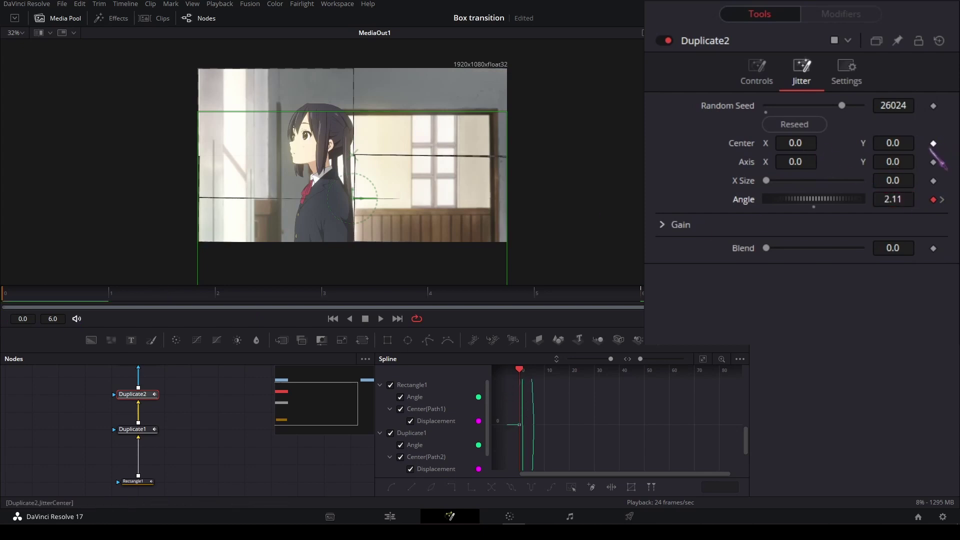
left_click_drag(532, 288, 191, 295)
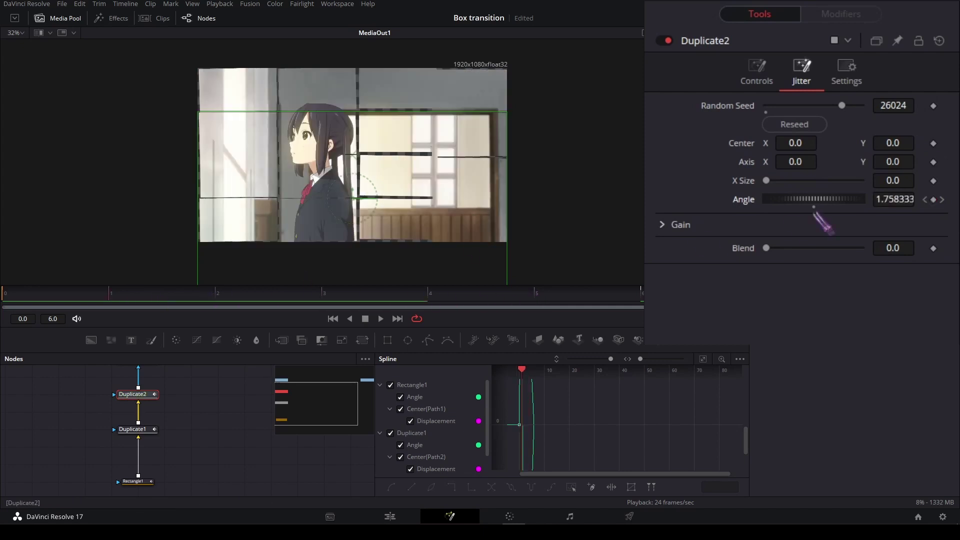
key("space")
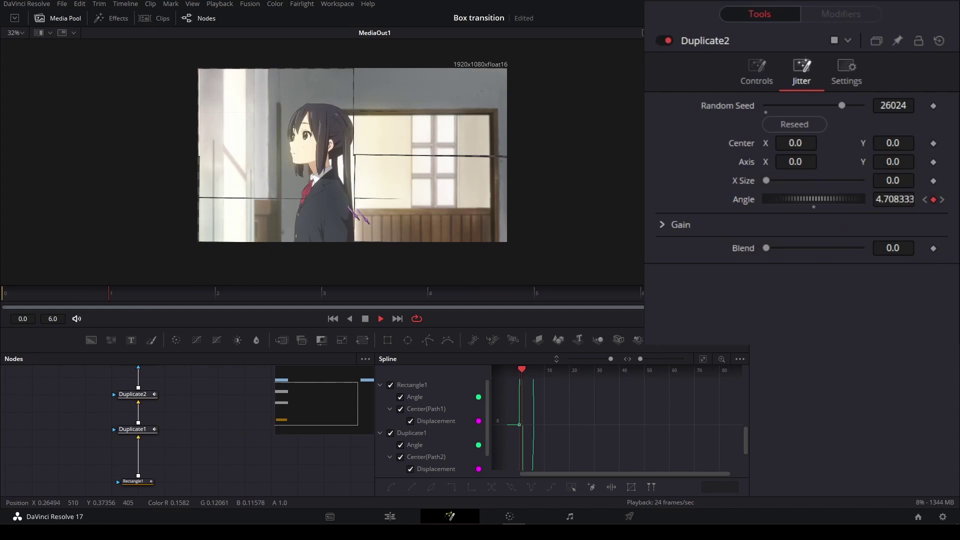
Step: Keyframe Duplicate2's jitter Center at X 0.0, Y 0.0 on frames 0 and 6
left_click(45, 299)
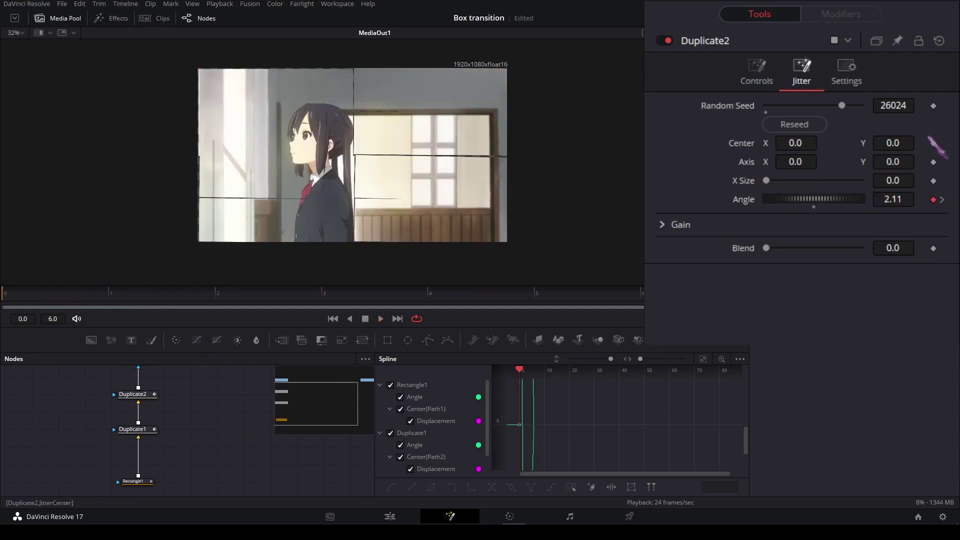
left_click(933, 143)
left_click(685, 296)
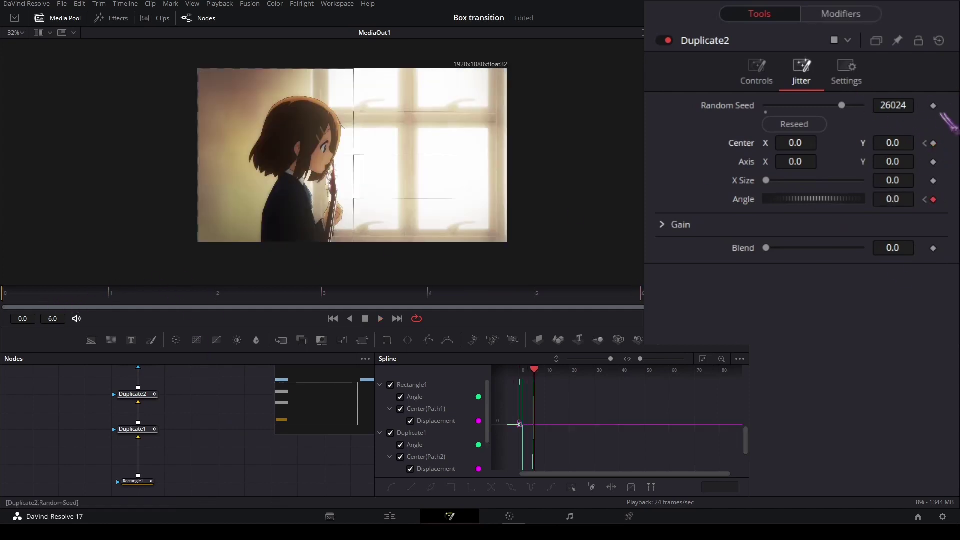
left_click(934, 144)
Step: Set Duplicate2's jitter Center to X 0.035 with a slightly negative Y at frame 1, and to X -0.02 at frame 2
left_click(124, 295)
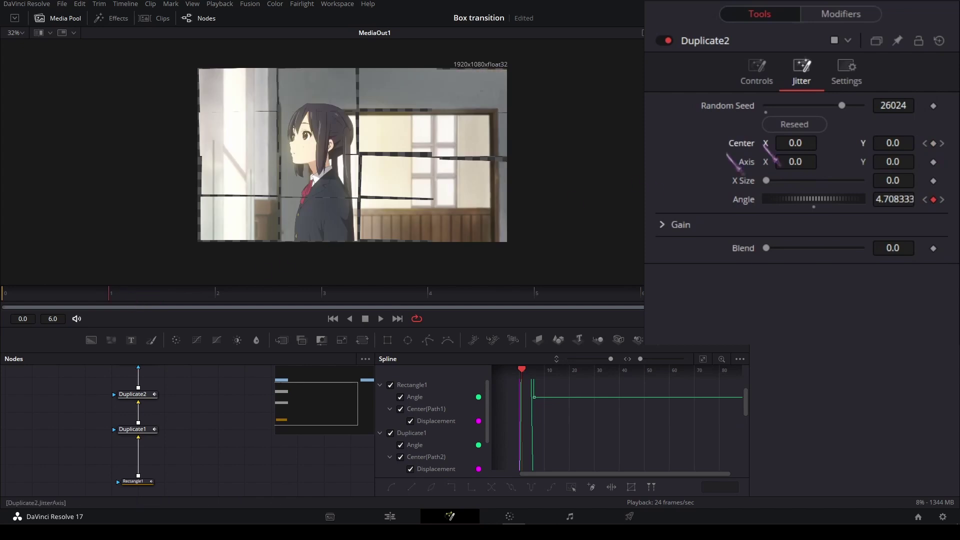
left_click_drag(814, 144, 837, 144)
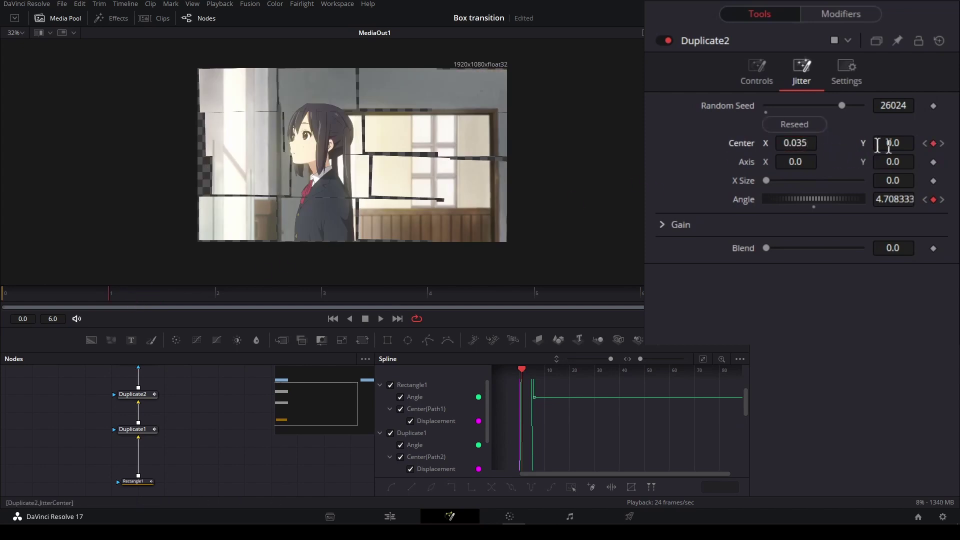
mouse_move(893, 143)
left_mouse_down()
mouse_move(906, 143)
mouse_move(877, 142)
left_mouse_up()
left_click(215, 291)
left_click_drag(804, 143, 780, 143)
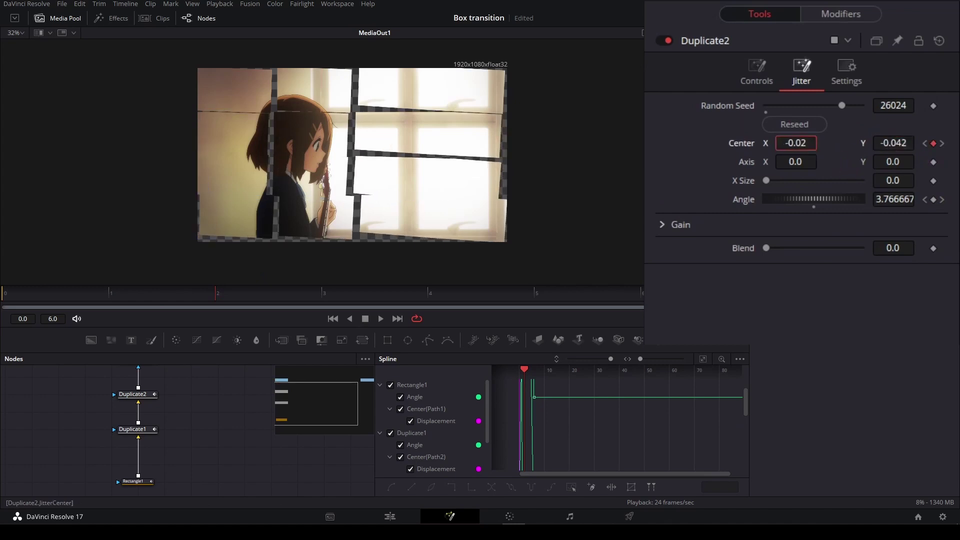
Step: Play back the animation with the new jitter Center keyframes
left_click_drag(779, 143, 779, 143)
left_click(380, 319)
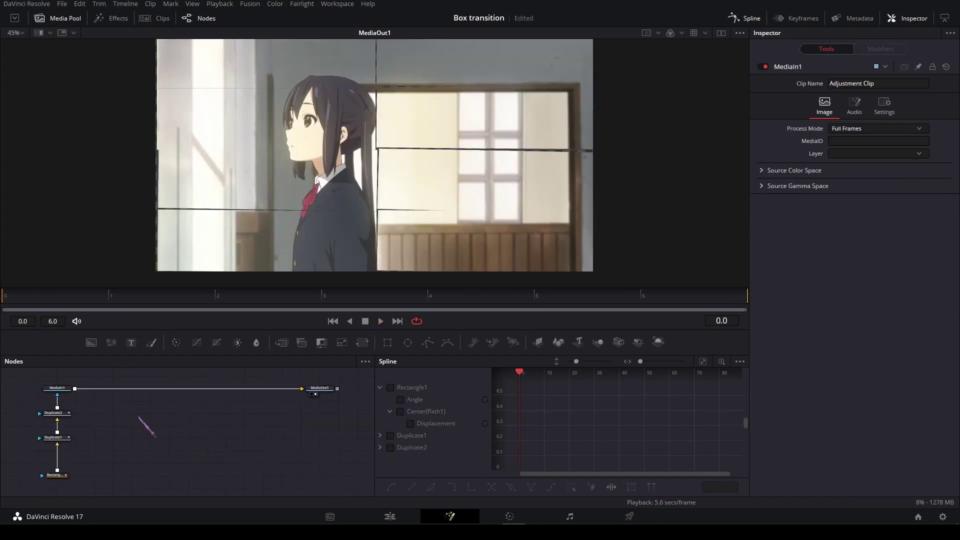
Step: Insert a Transform node between MediaIn1 and MediaOut1 and keyframe its Size at 1.0 on frame 0
left_click_drag(204, 423, 183, 428)
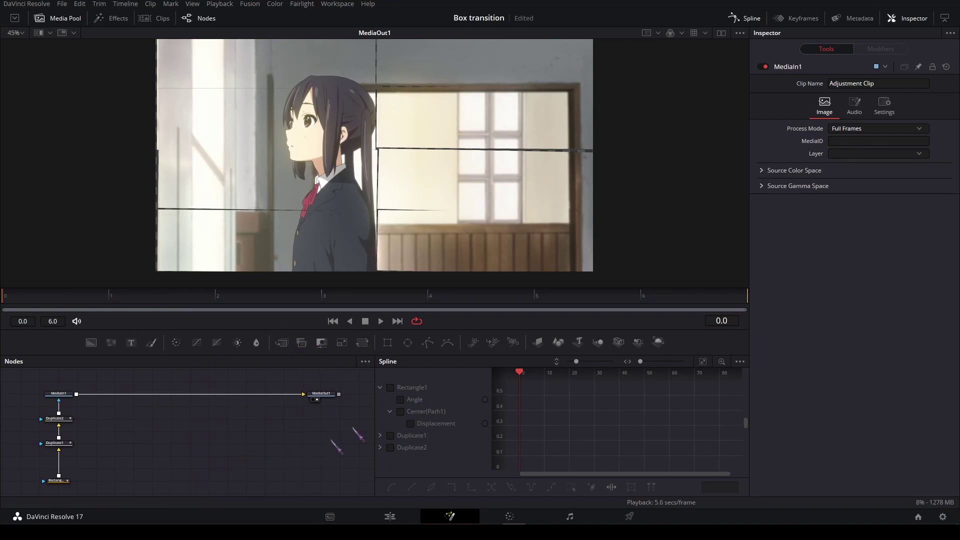
left_click_drag(362, 342, 126, 395)
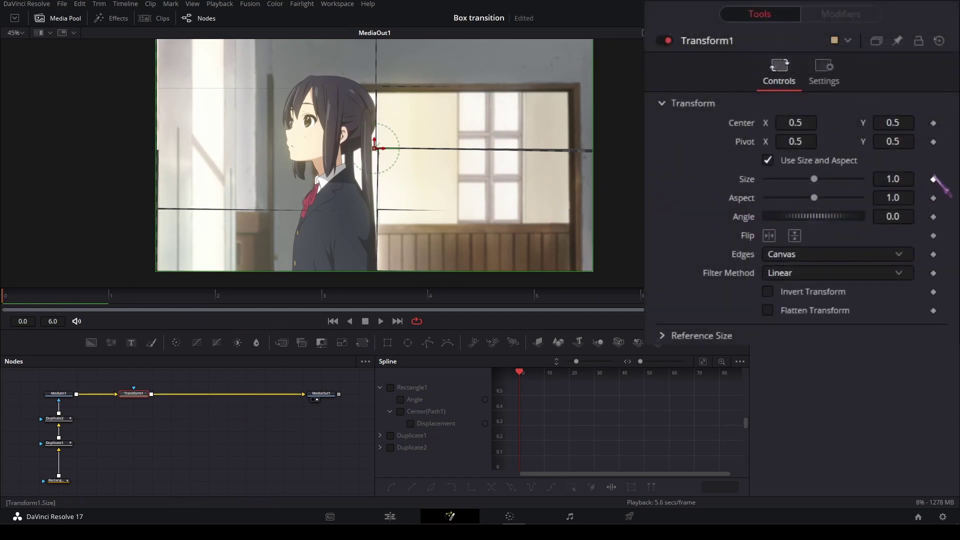
left_click(941, 159)
Step: Set Transform1's Size to 1.2 at frame 1, 0.95 at frame 2 and 1.0 at frame 3
left_click(109, 299)
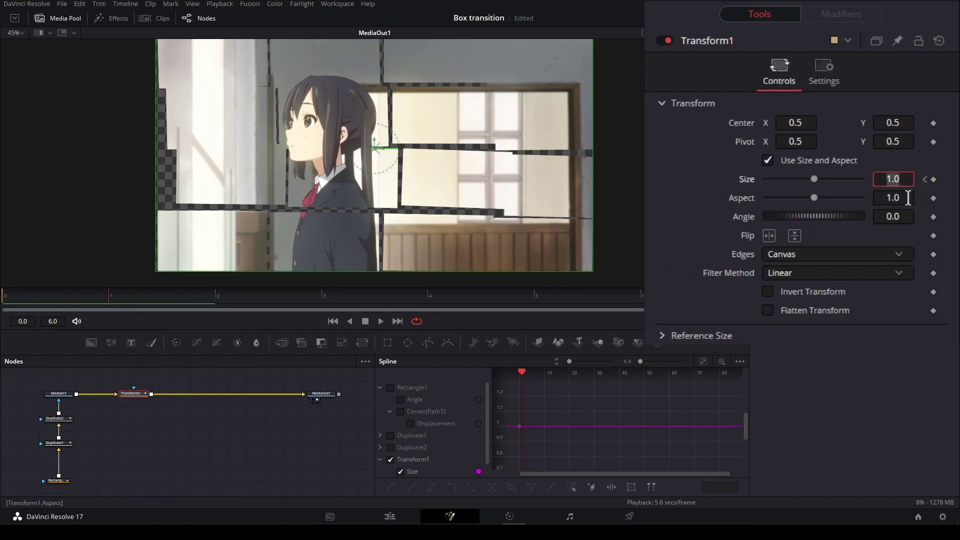
type("1.2")
key("Return")
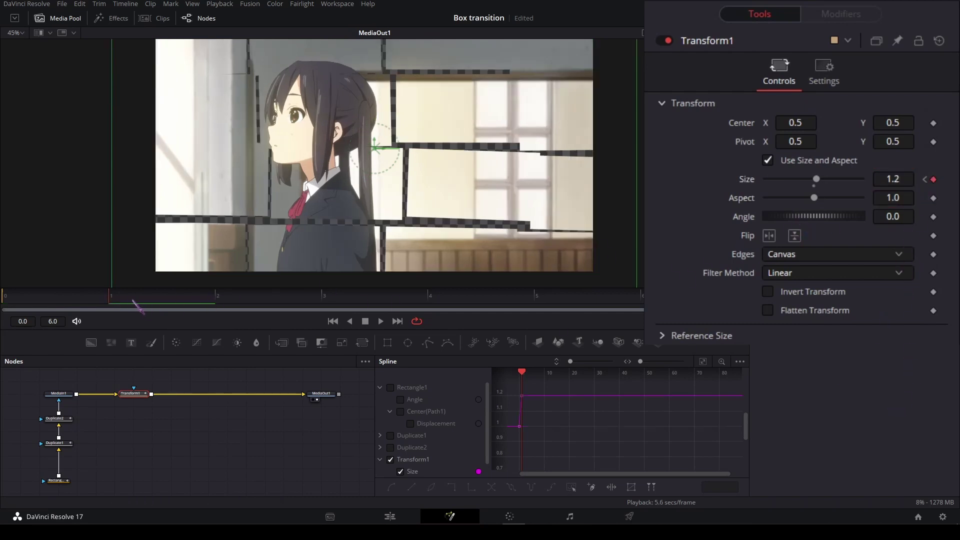
left_click(200, 302)
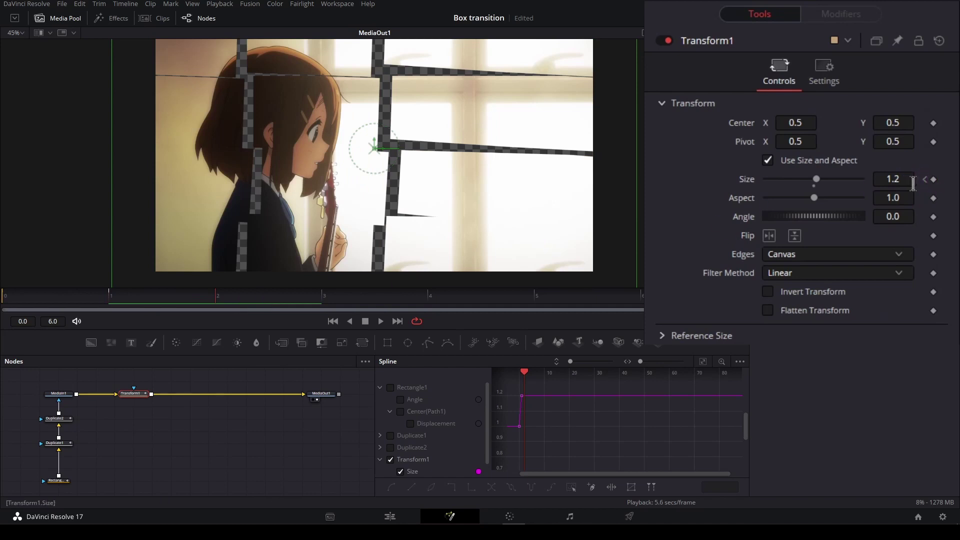
left_click(894, 179)
key("Tab")
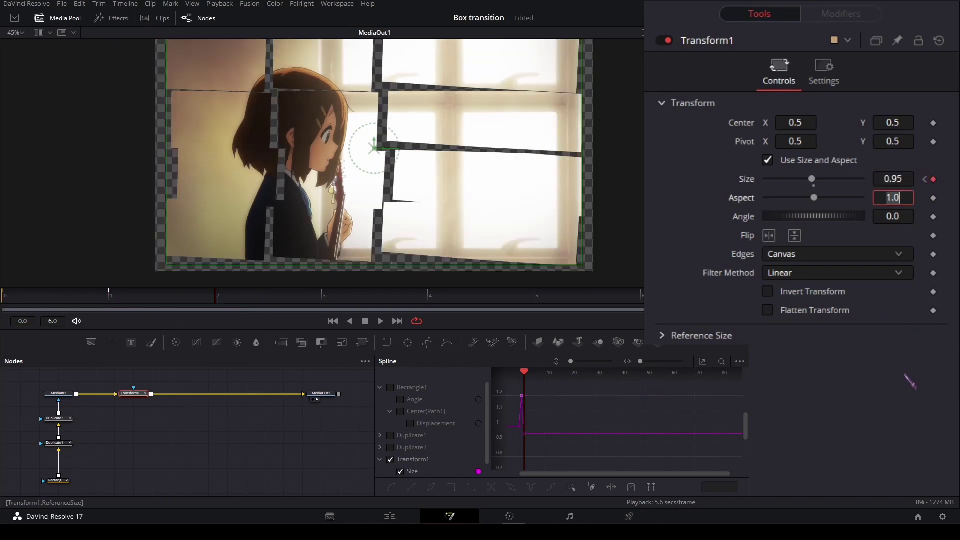
left_click(325, 300)
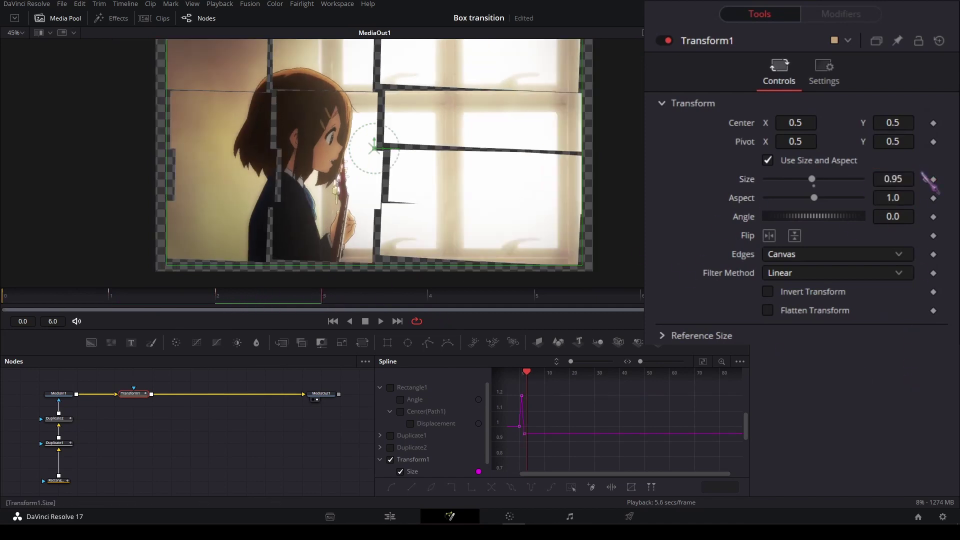
double_click(893, 179)
type("1")
key("Tab")
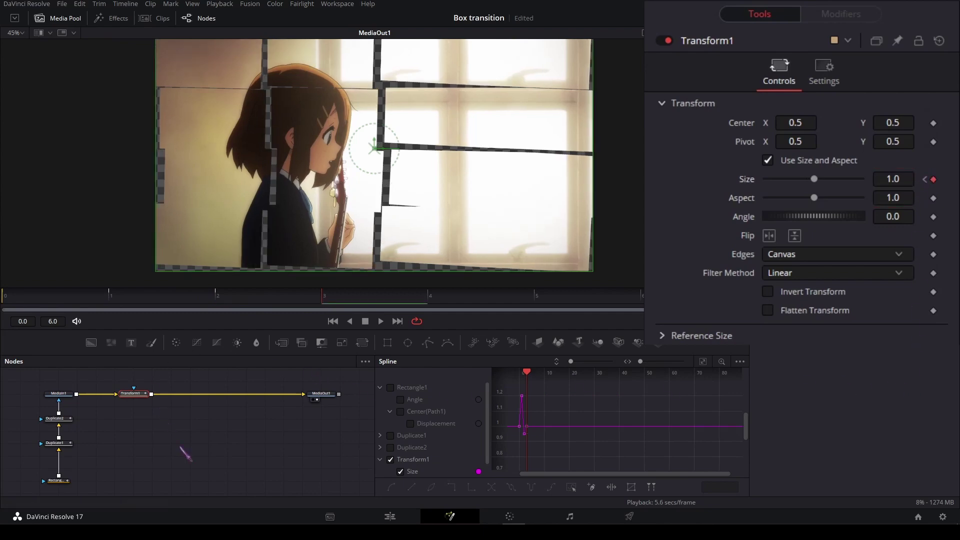
Step: Play back the composition to check the Size animation, then stop playback
left_click(182, 447)
key("space")
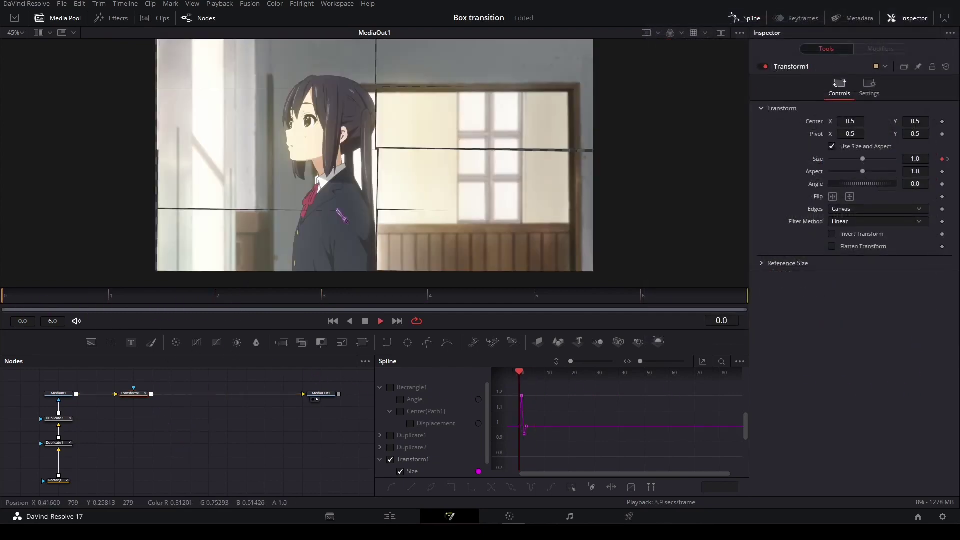
key("space")
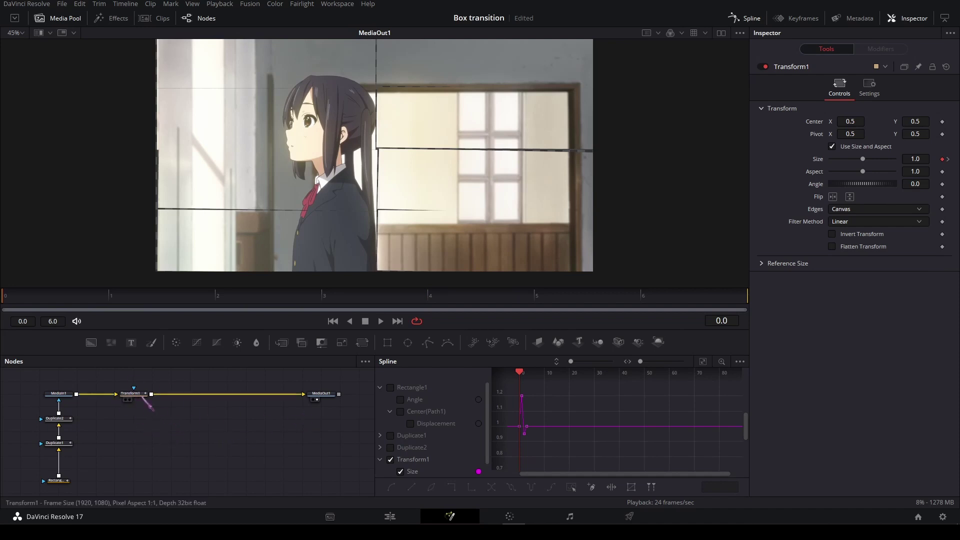
Step: Find the tools matching "trans" and add the plain Transform effect, not Transform (Xf), as a new node
key("shift+space")
type("Transform")
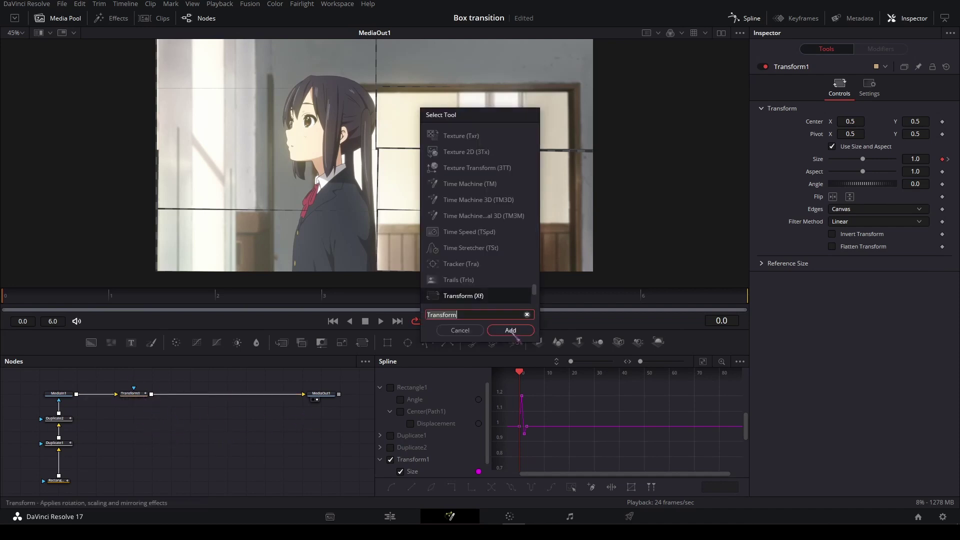
type("trans")
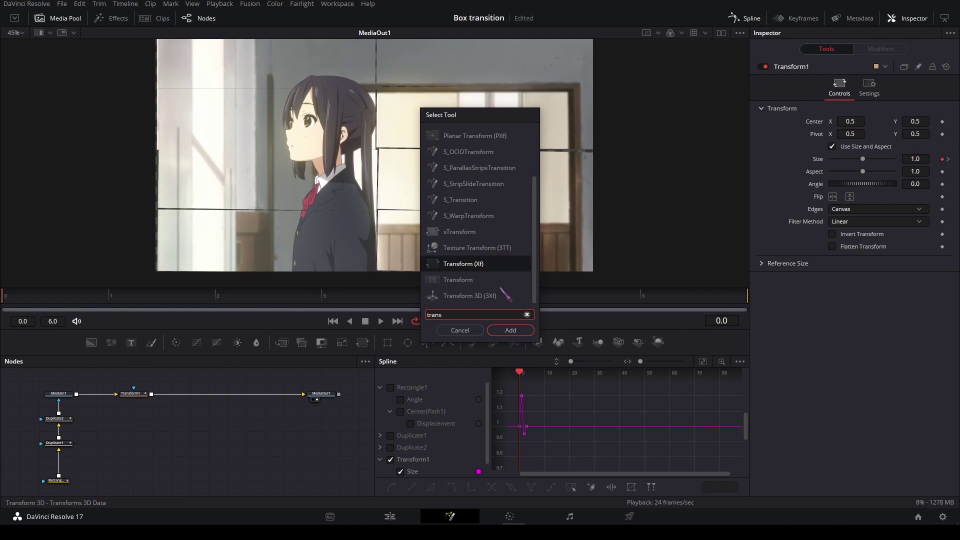
left_click(475, 269)
left_click(457, 283)
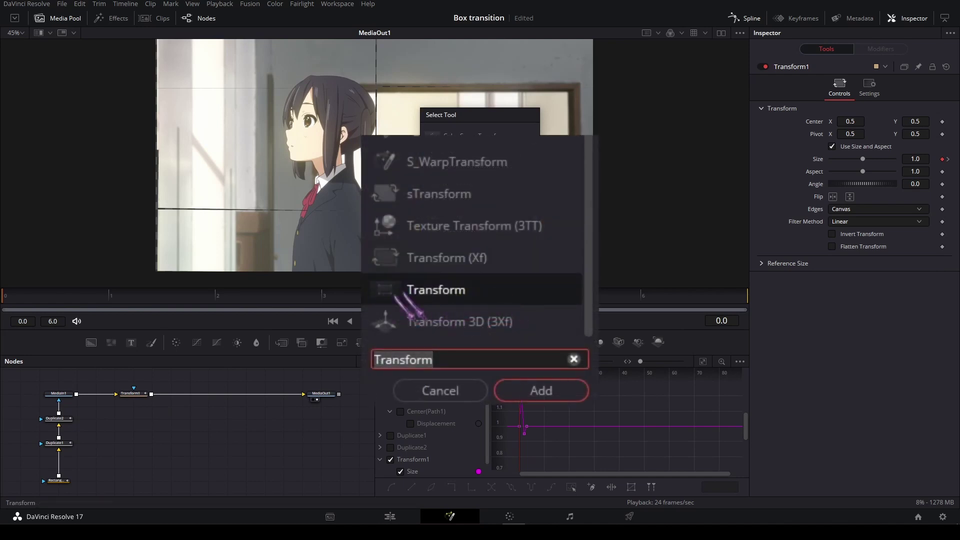
left_click(538, 391)
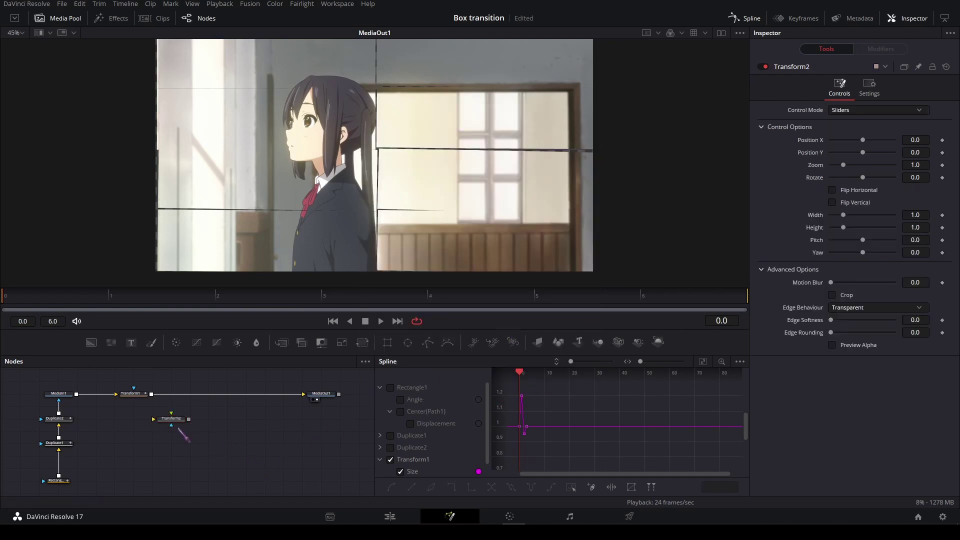
Step: Connect the Transform2 node between Transform1 and MediaOut1
left_click_drag(166, 421, 209, 394)
left_click_drag(284, 395, 306, 394)
left_click(250, 410)
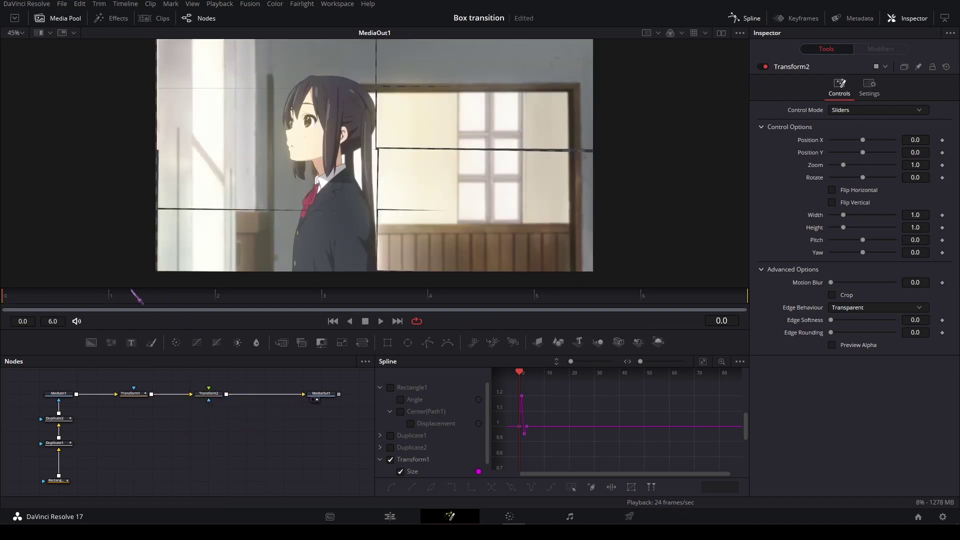
Step: Modify Transform2's Position Y with the Anim Curves modifier
left_click(209, 394)
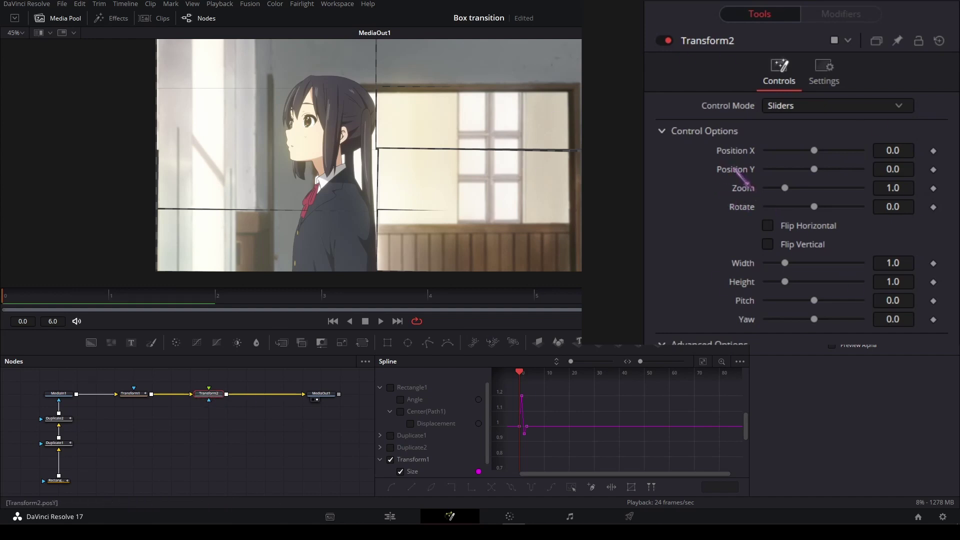
right_click(738, 170)
mouse_move(780, 235)
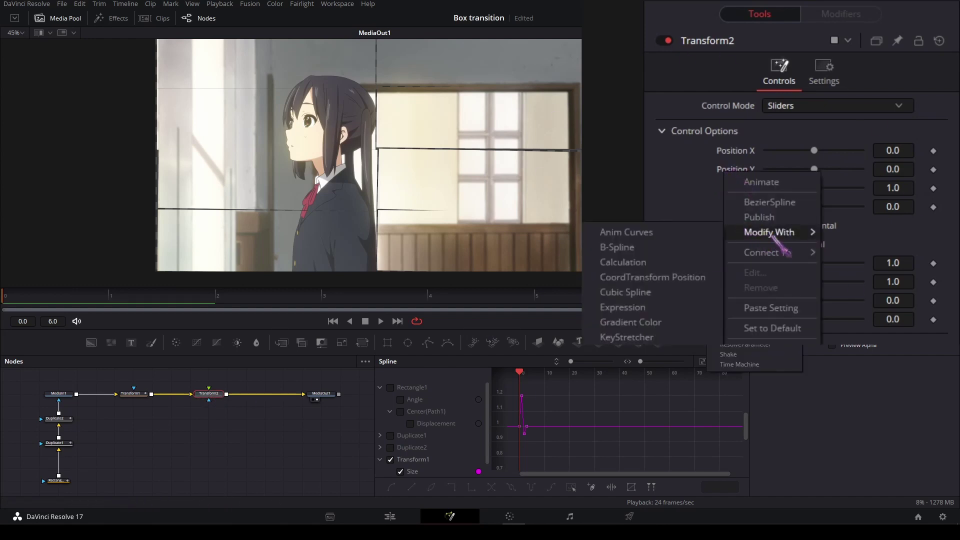
left_click(625, 232)
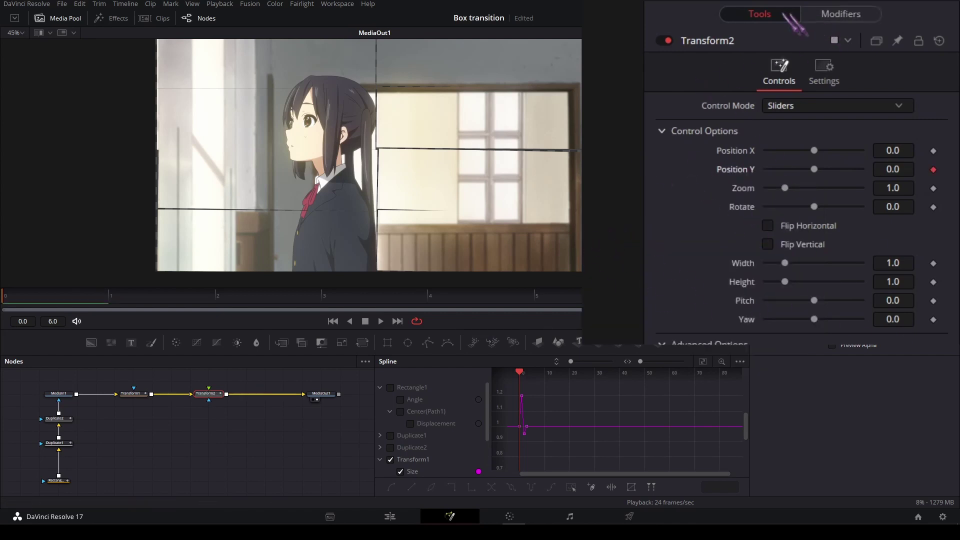
Step: Set the Position Y Anim Curves modifier to Source Duration and Curve Easing, with Elastic as the Out easing
left_click(845, 15)
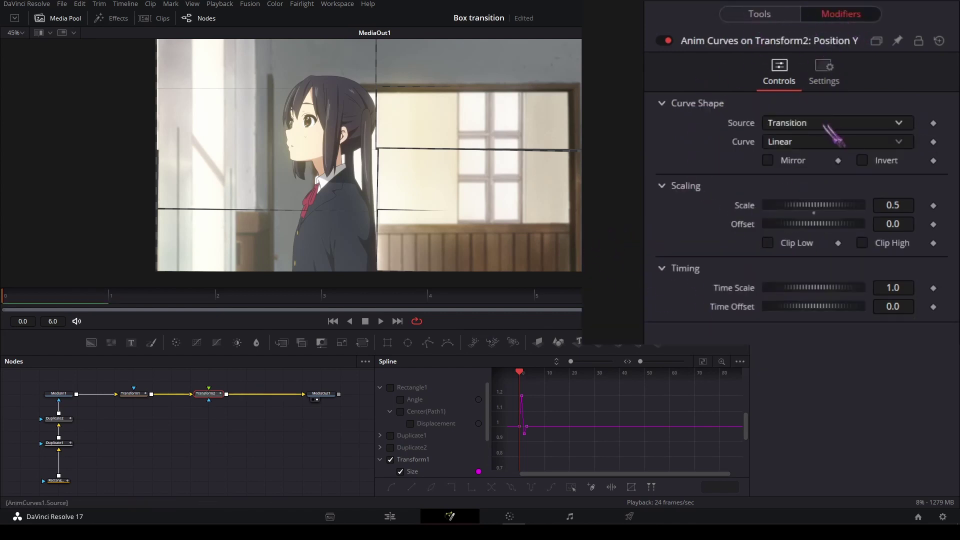
left_click(770, 123)
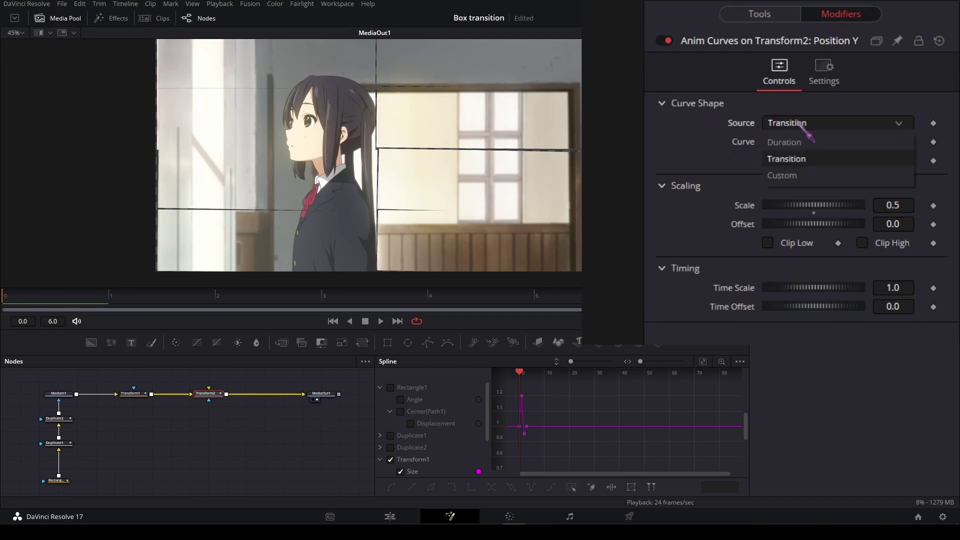
left_click(792, 142)
left_click(790, 142)
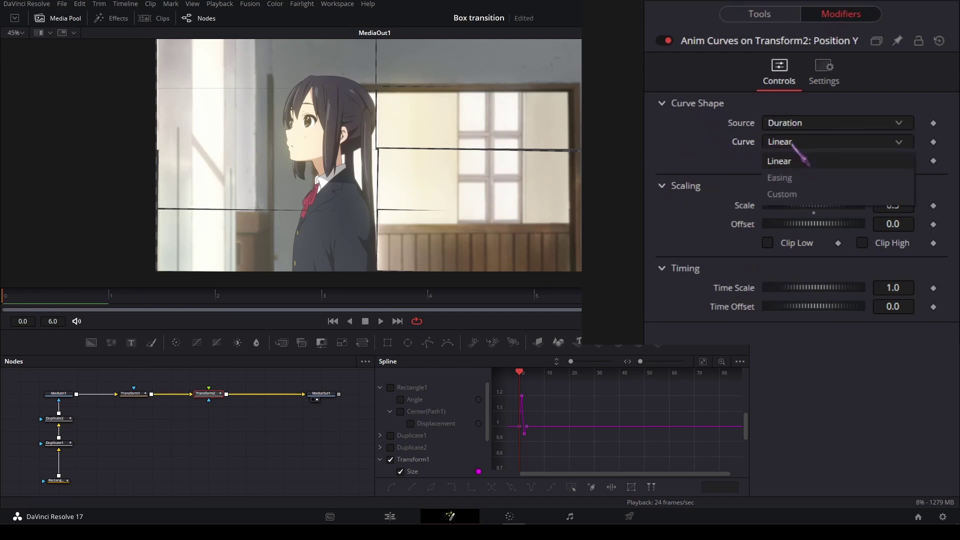
left_click(775, 179)
left_click(897, 161)
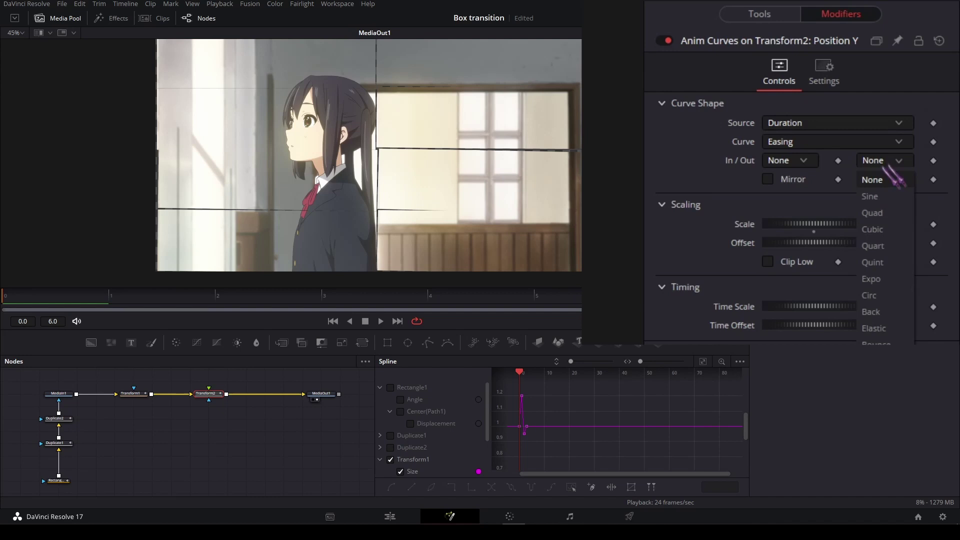
left_click(876, 329)
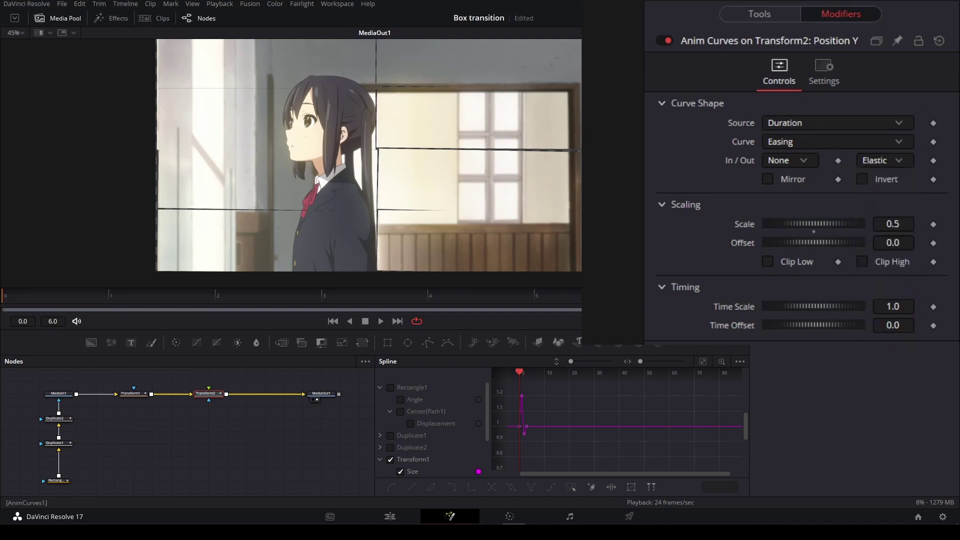
Step: Set the Anim Curves Scale to 0.01 and Offset to -0.01
left_click(902, 223)
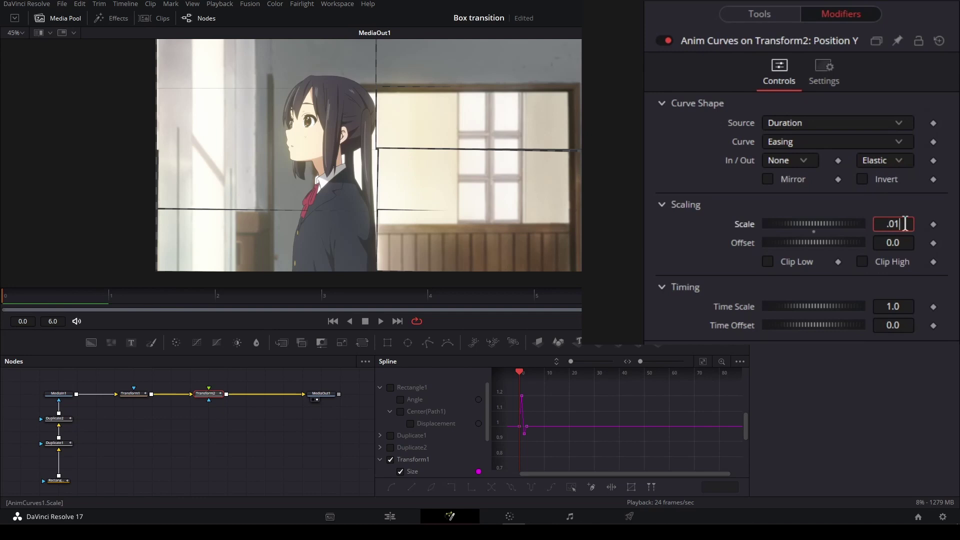
key("Tab")
type("-0.01")
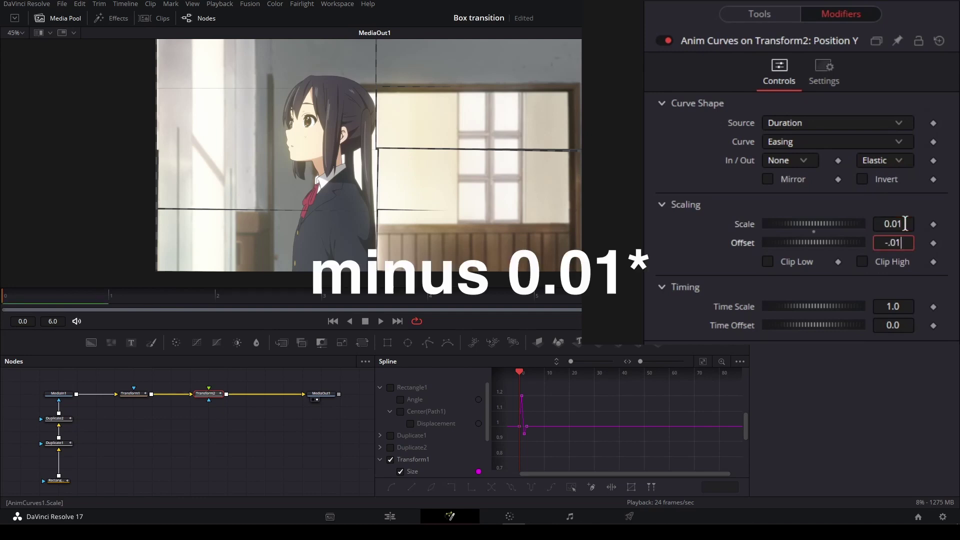
key("Tab")
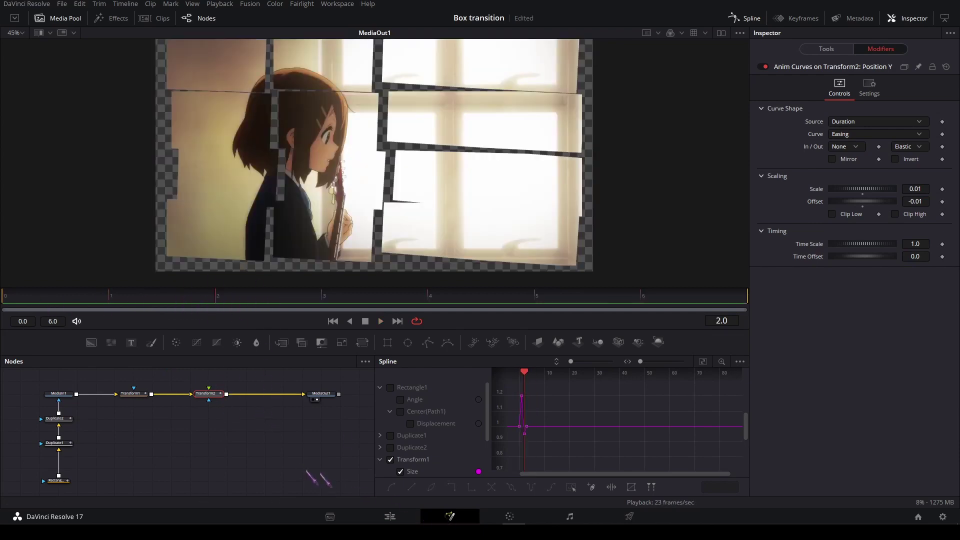
Step: Return to the Edit page and play back the transition across the second pair of azunyya and yuii clips
left_click(390, 516)
left_click_drag(508, 320, 468, 321)
key("space")
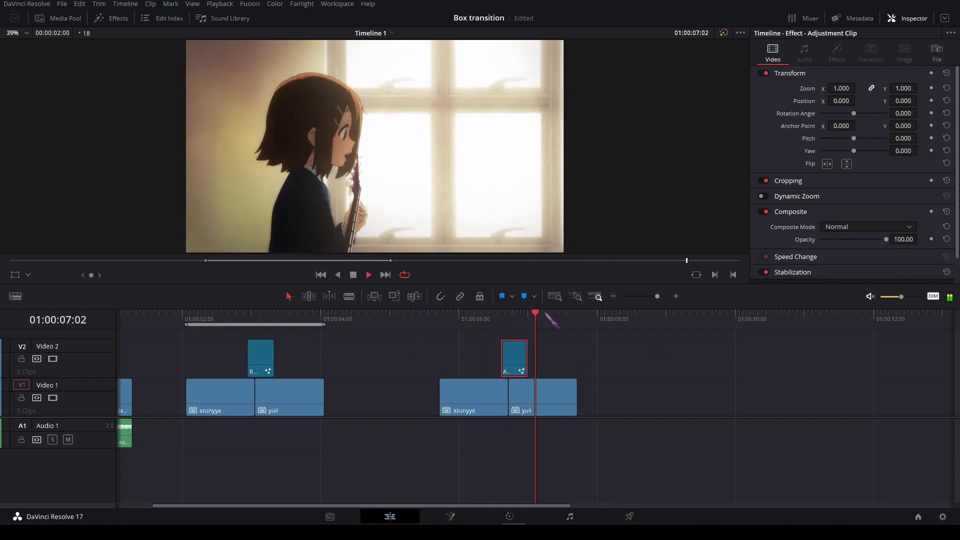
left_click_drag(544, 315, 486, 323)
left_click(644, 367)
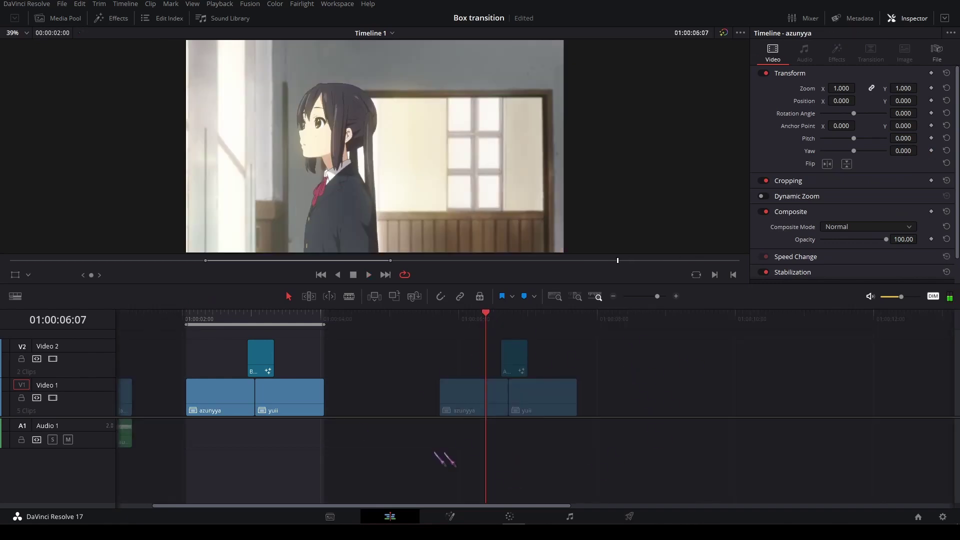